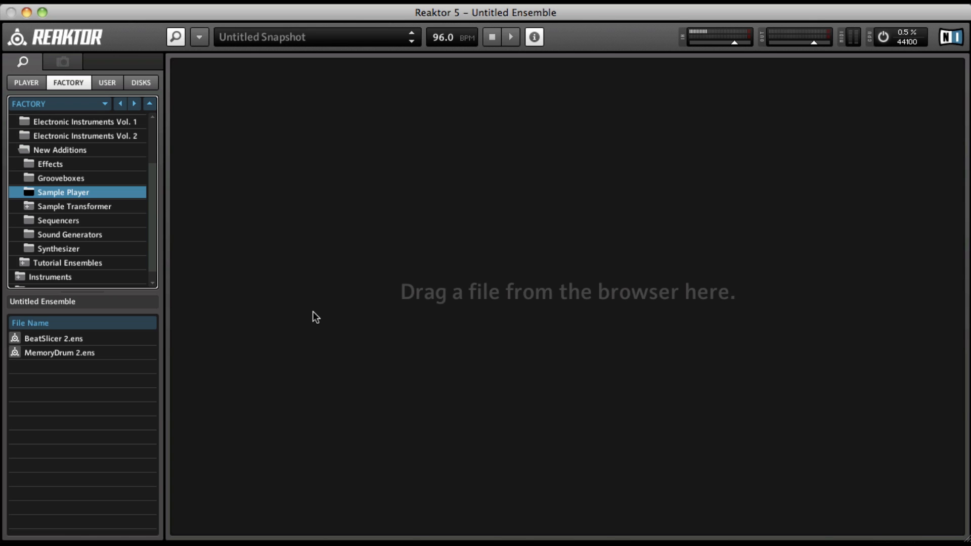
Step: Create a new ensemble
click(199, 37)
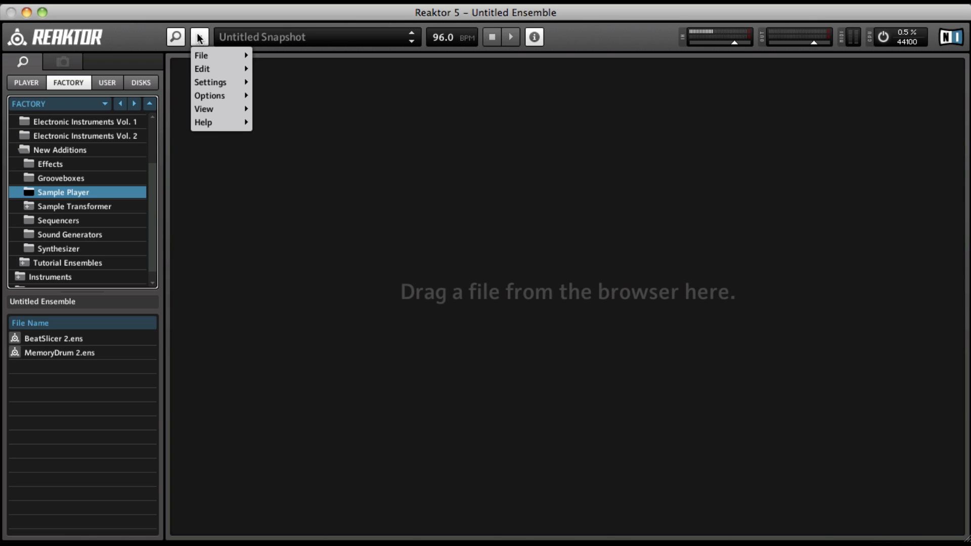
mouse_move(218, 56)
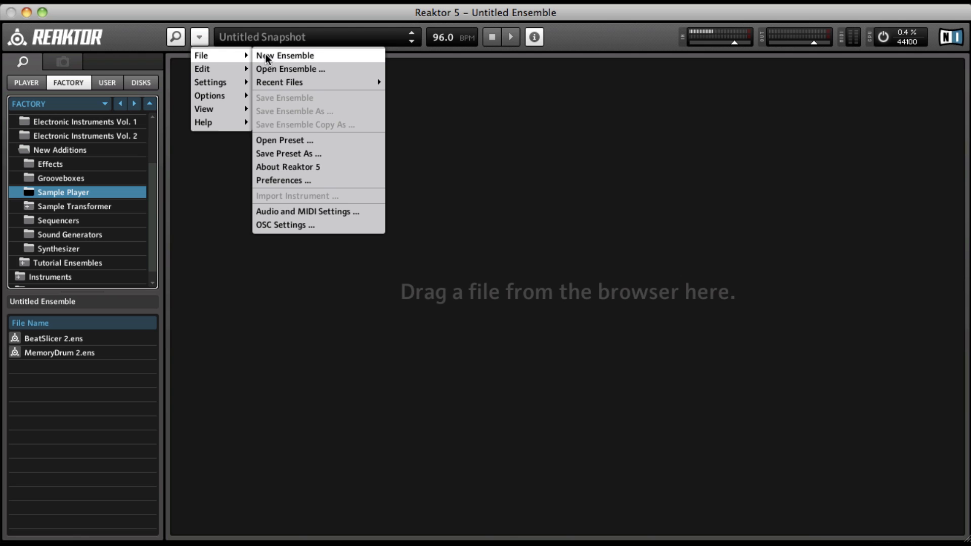
click(322, 57)
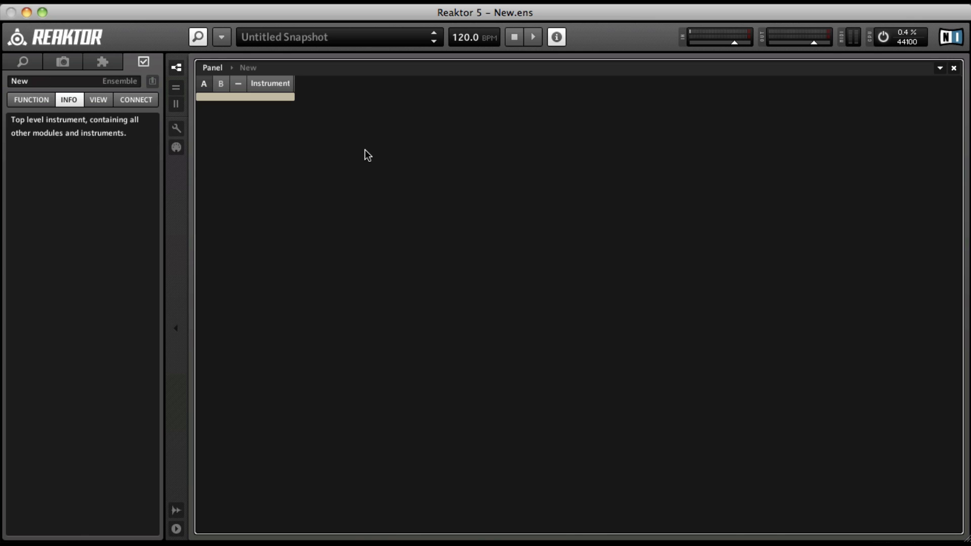
Step: Open the Instrument's structure and delete its L and R input ports
double_click(262, 95)
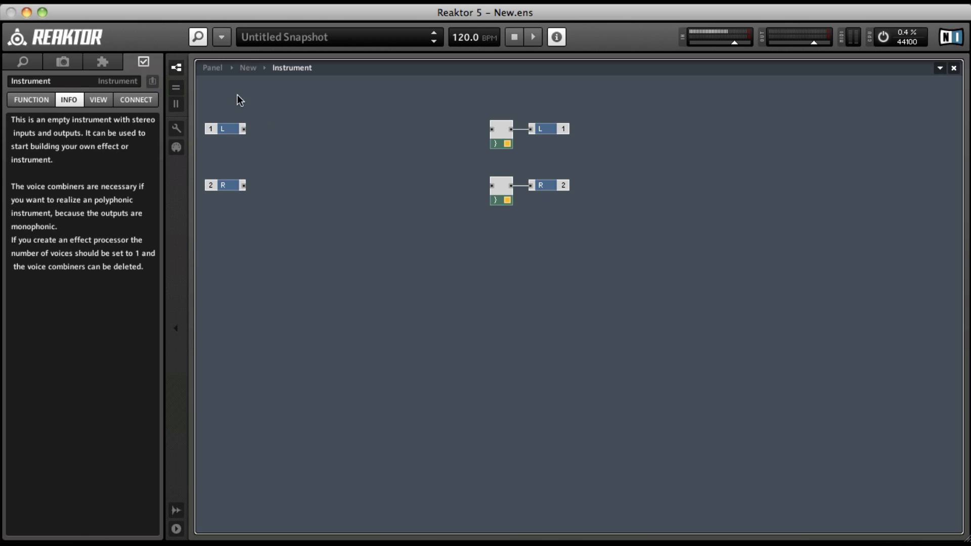
drag(238, 95, 230, 226)
key(Delete)
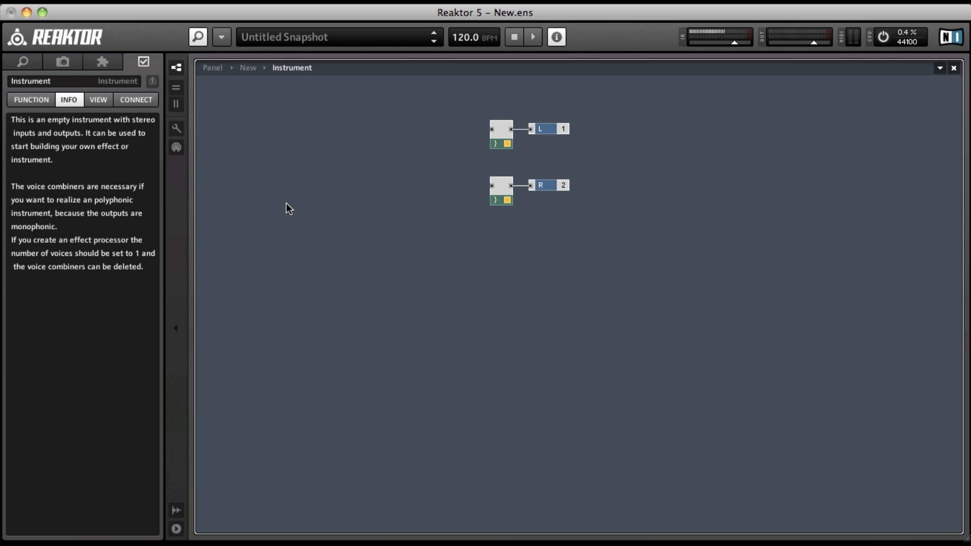
Step: Move both voice combiners together with the L and R output ports to the far right of the structure
drag(477, 129, 597, 243)
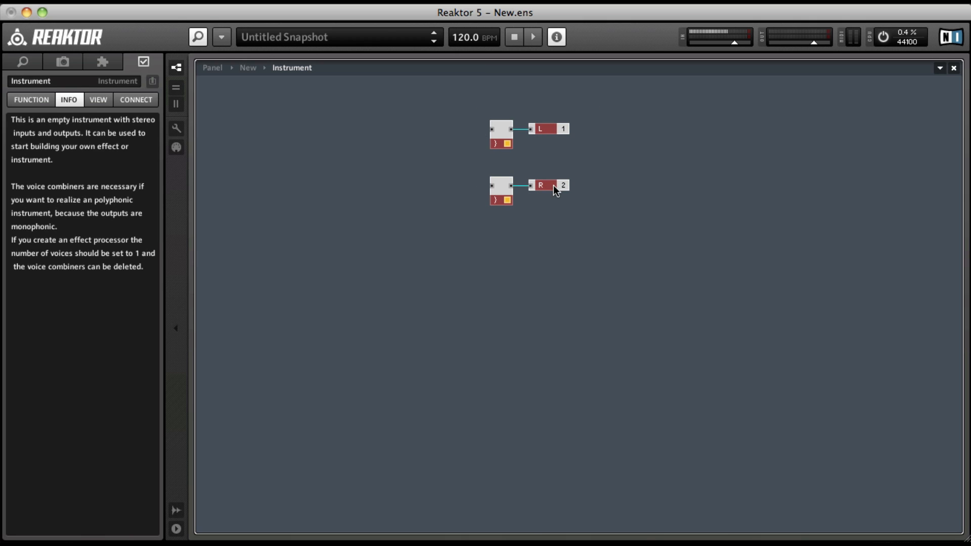
click(495, 140)
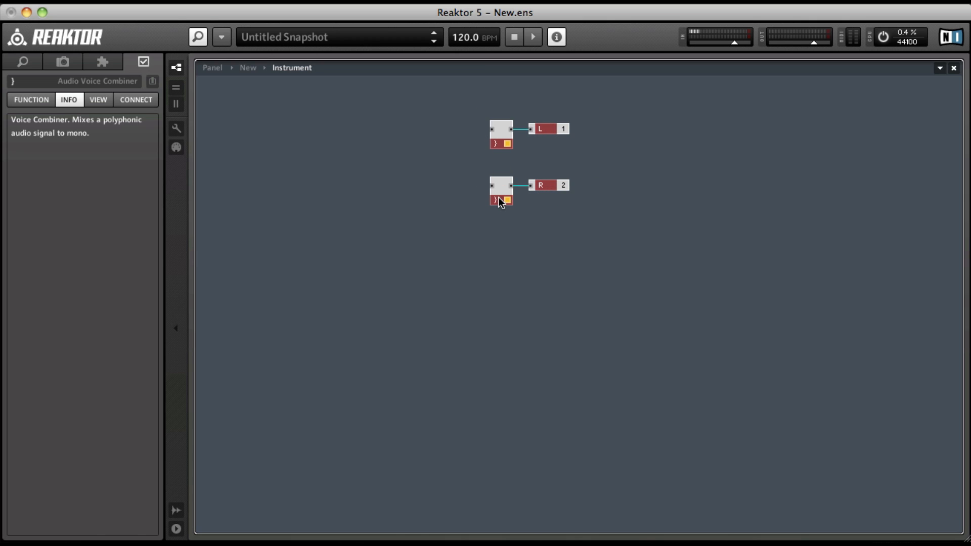
drag(499, 152, 841, 215)
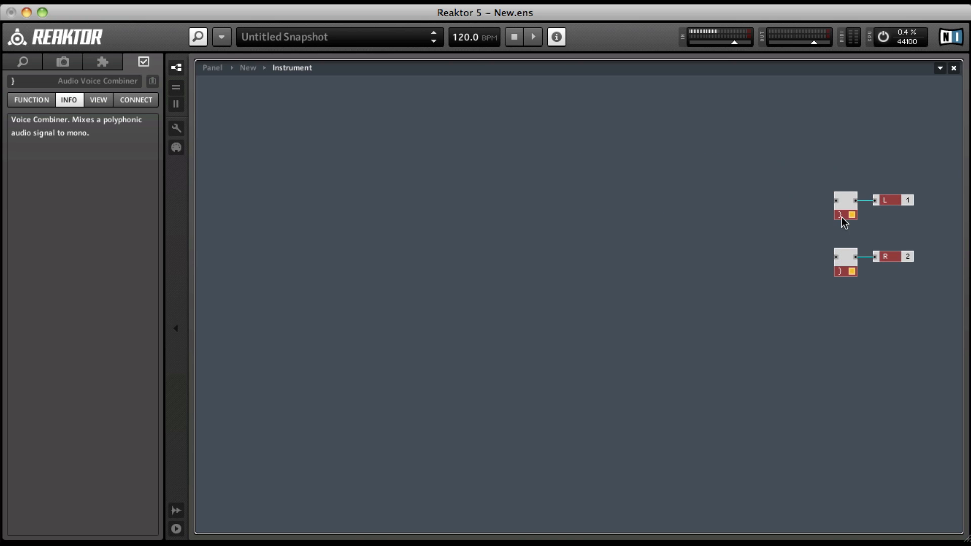
click(556, 162)
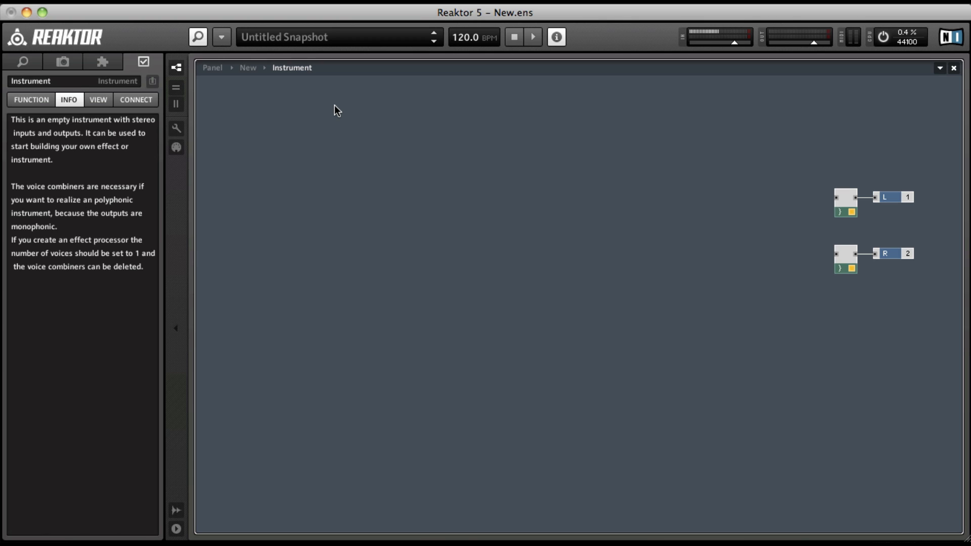
Step: Go up to the ensemble structure and delete the two In modules in front of the Instrument
double_click(471, 237)
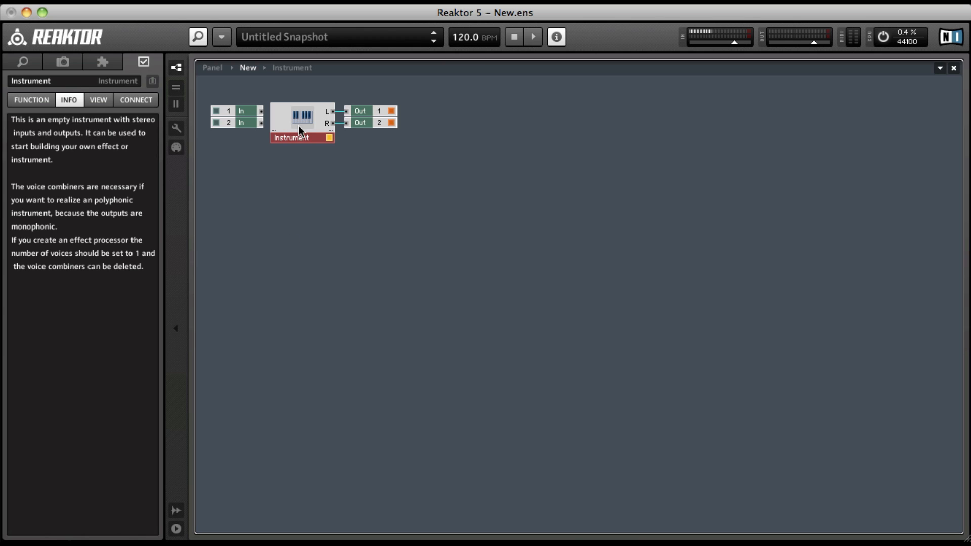
click(240, 112)
click(244, 125)
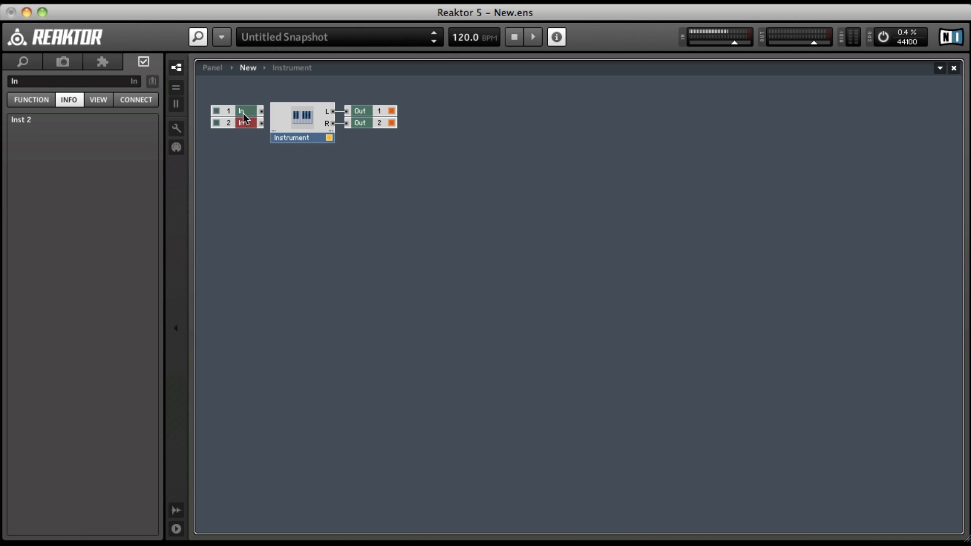
click(243, 113)
click(244, 124)
drag(245, 154, 235, 87)
key(Delete)
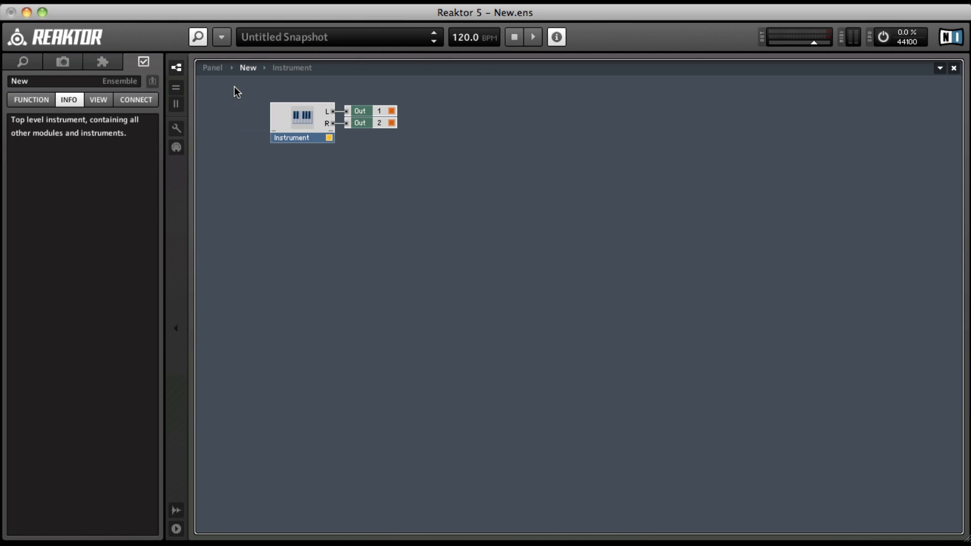
Step: Reopen the Instrument's structure and insert a built-in Sawtooth oscillator
click(360, 122)
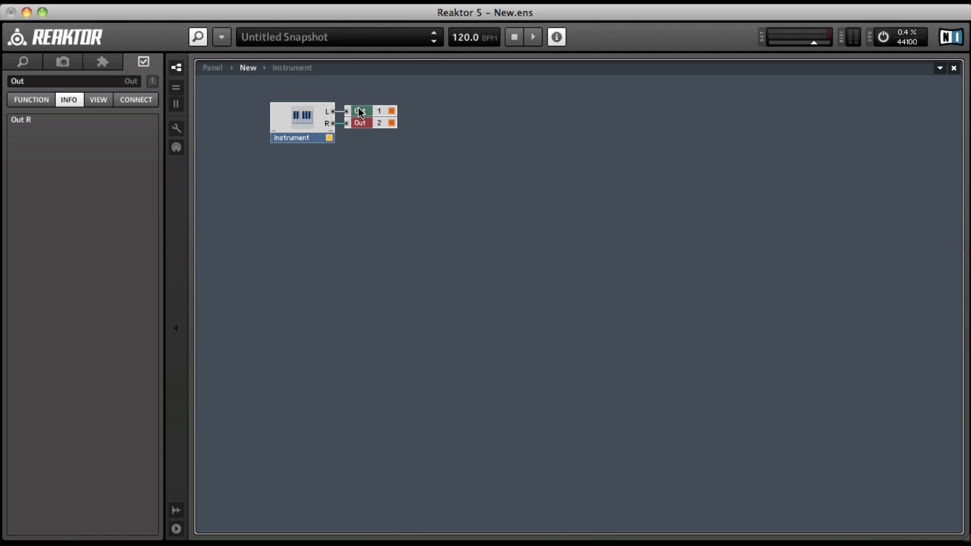
click(296, 121)
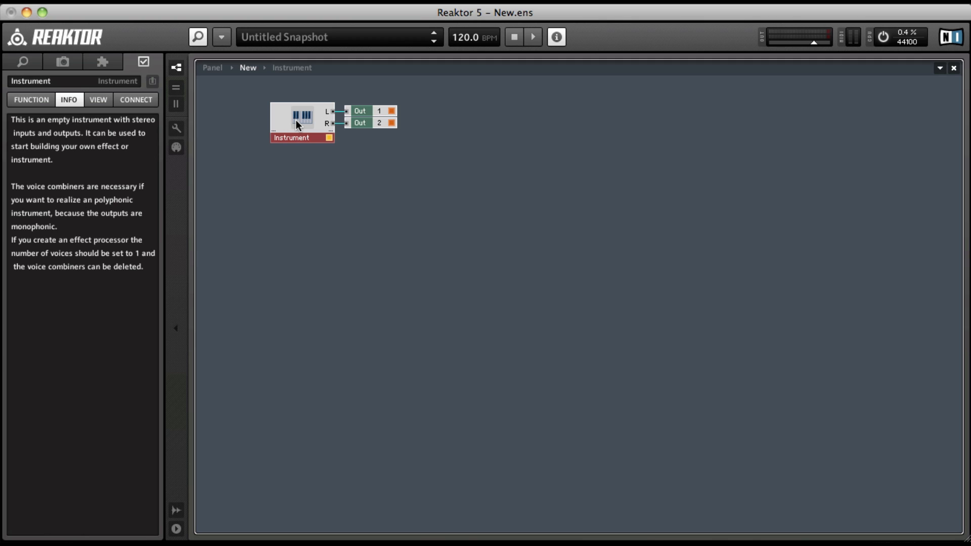
double_click(296, 122)
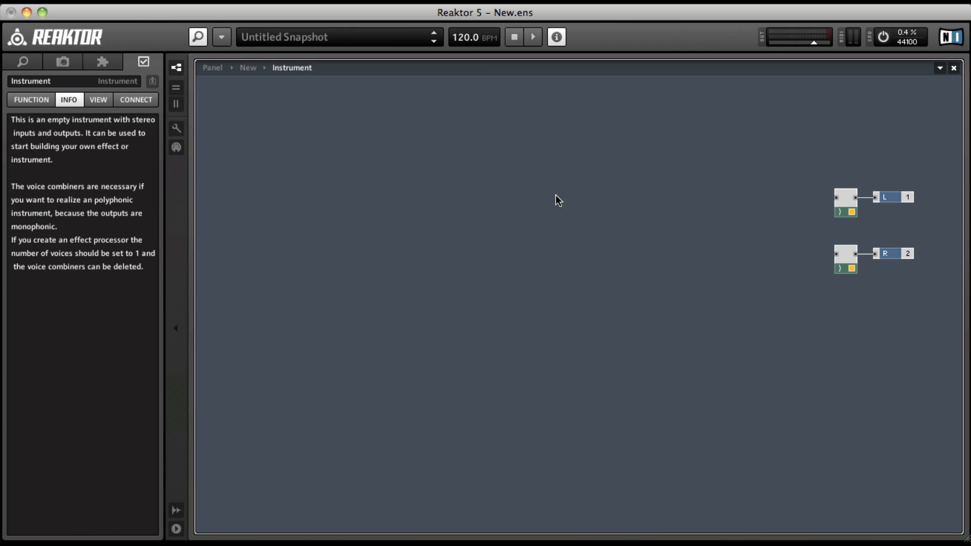
right_click(498, 96)
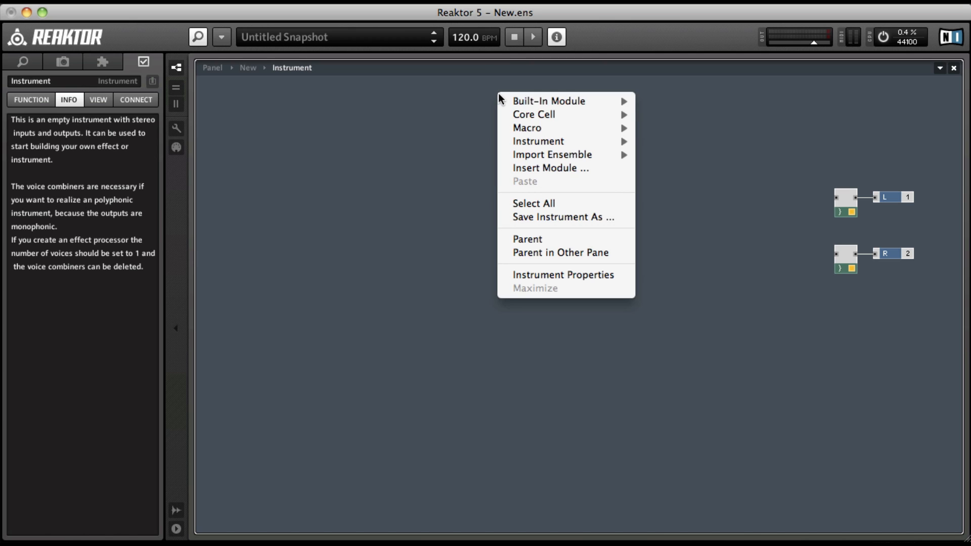
mouse_move(519, 100)
mouse_move(687, 104)
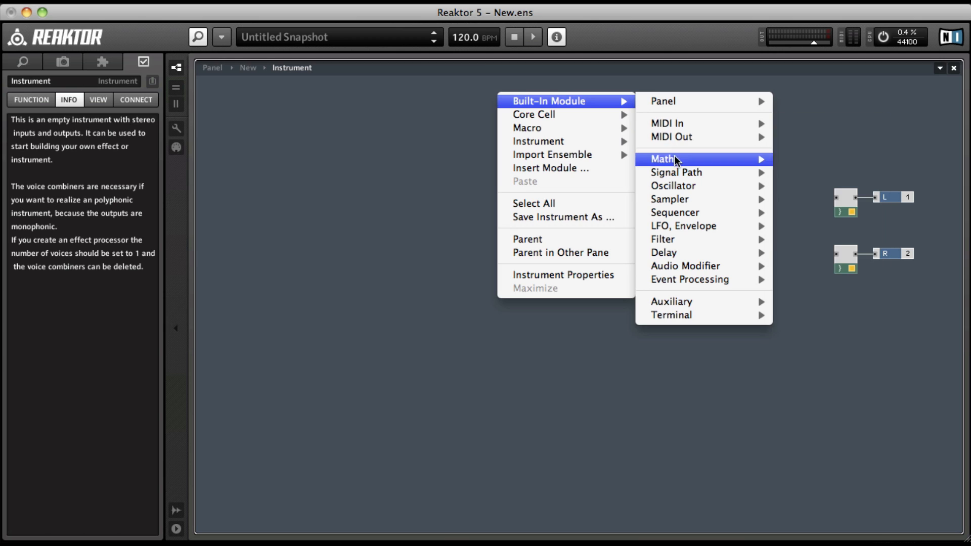
mouse_move(731, 185)
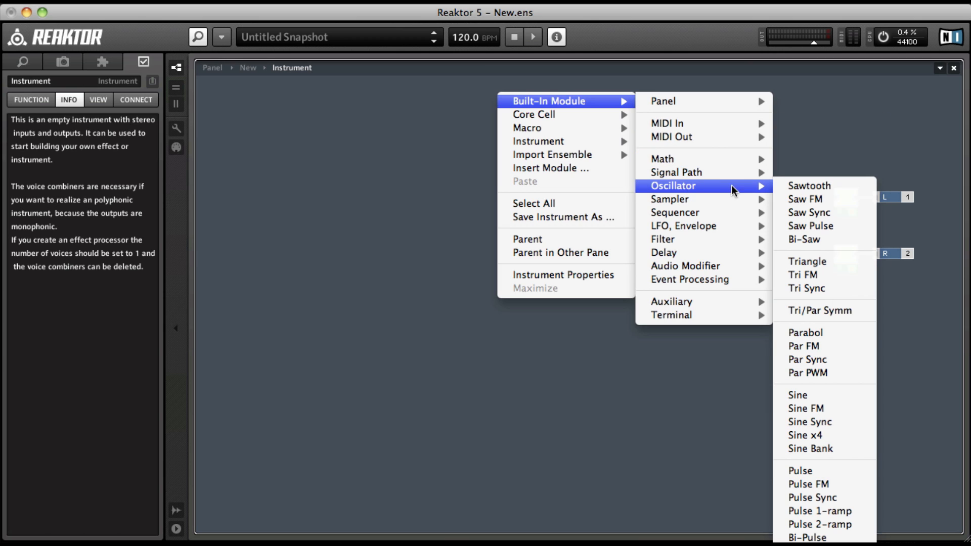
click(839, 187)
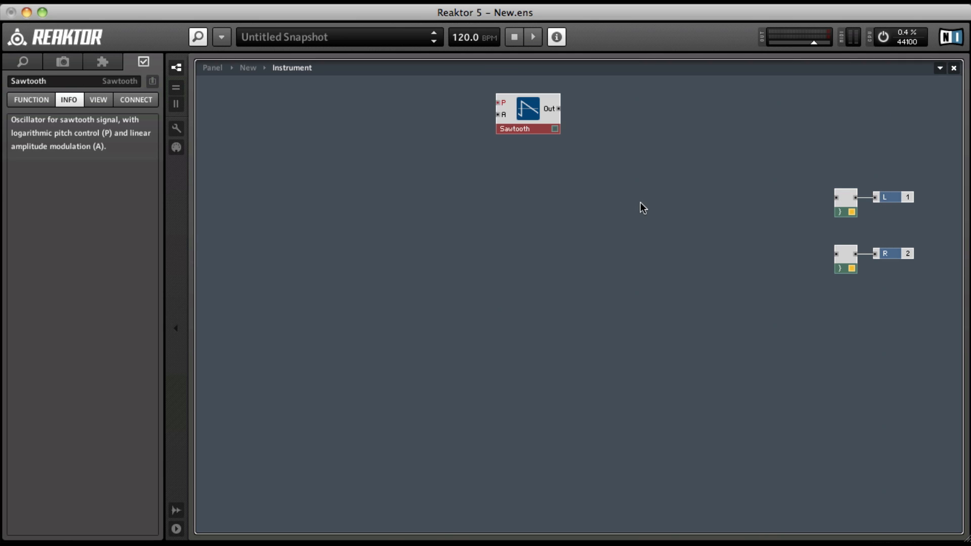
Step: Place the Sawtooth just before the voice combiners and wire its output to both of them
drag(519, 119, 754, 237)
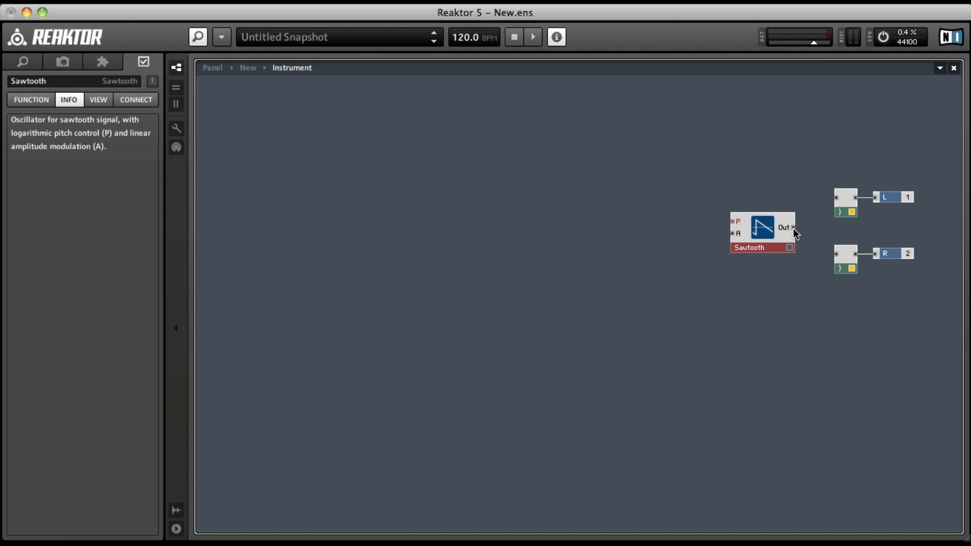
drag(792, 228, 841, 195)
drag(794, 227, 839, 255)
drag(763, 244, 776, 235)
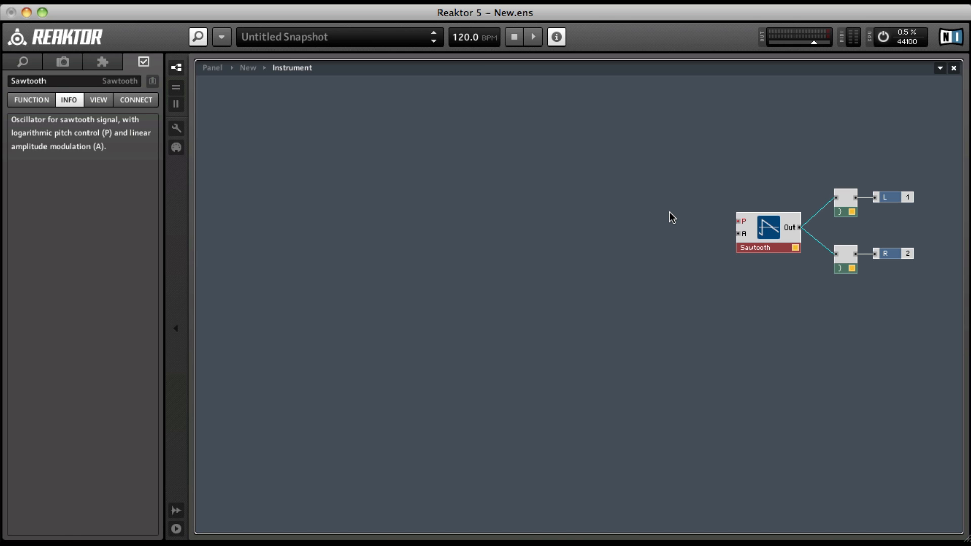
Step: Insert the built-in MIDI In modules Note Pitch and Gate into the structure
right_click(358, 94)
mouse_move(379, 102)
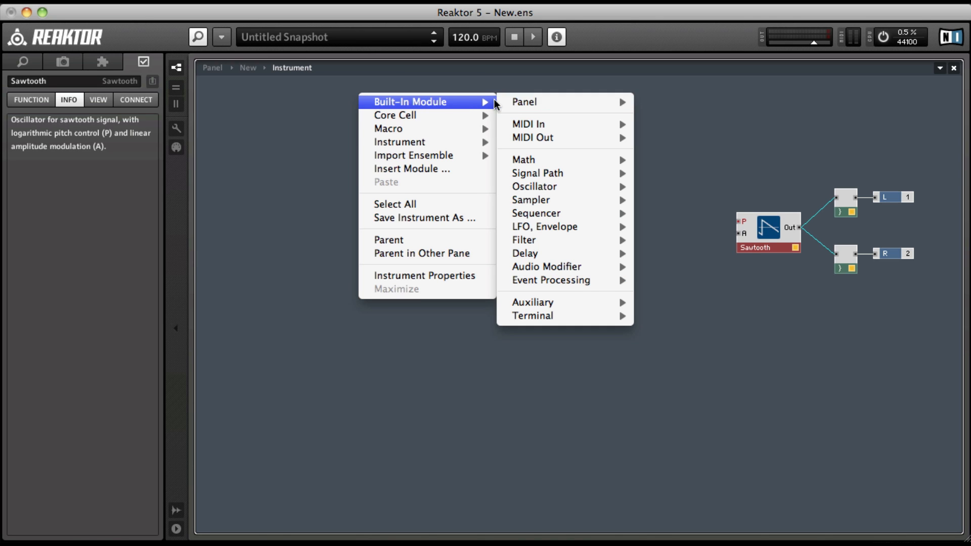
mouse_move(523, 124)
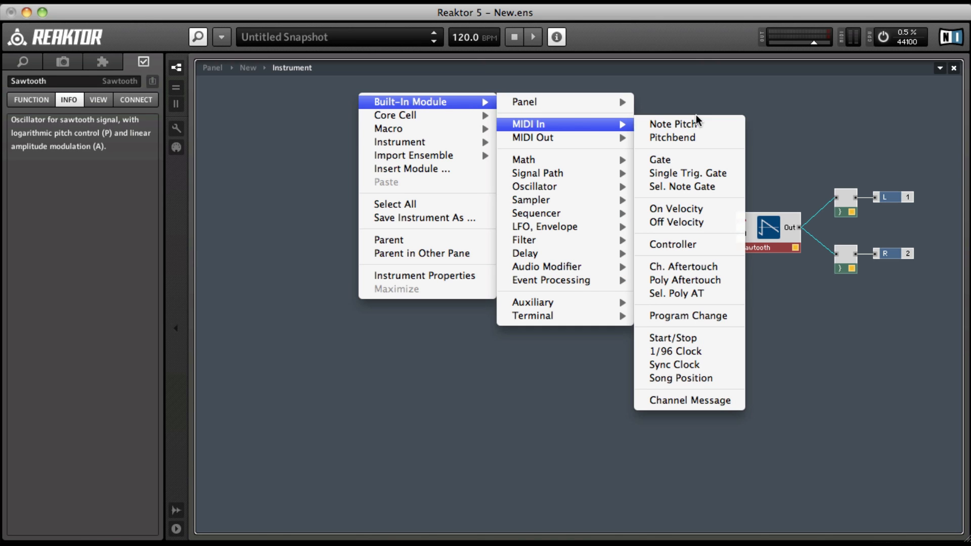
click(672, 124)
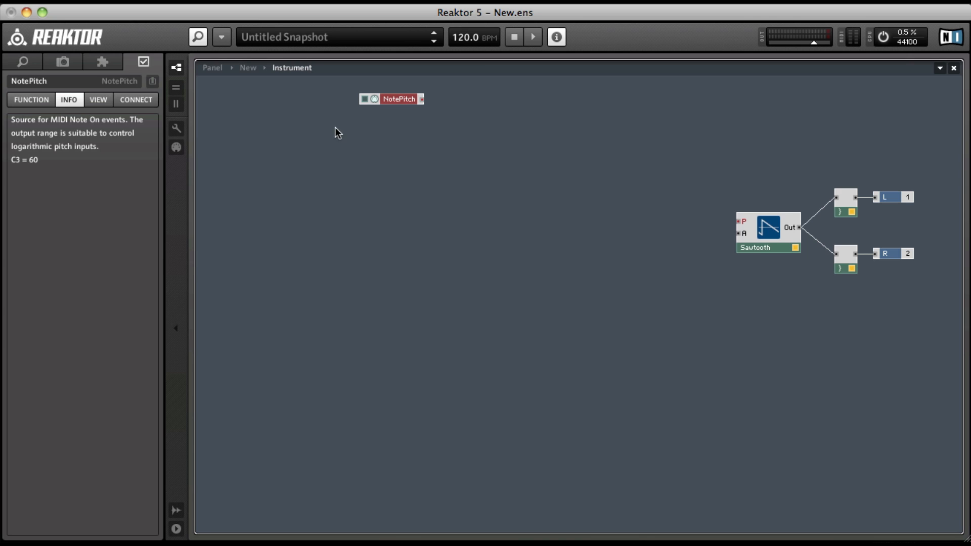
right_click(335, 126)
mouse_move(357, 131)
mouse_move(538, 160)
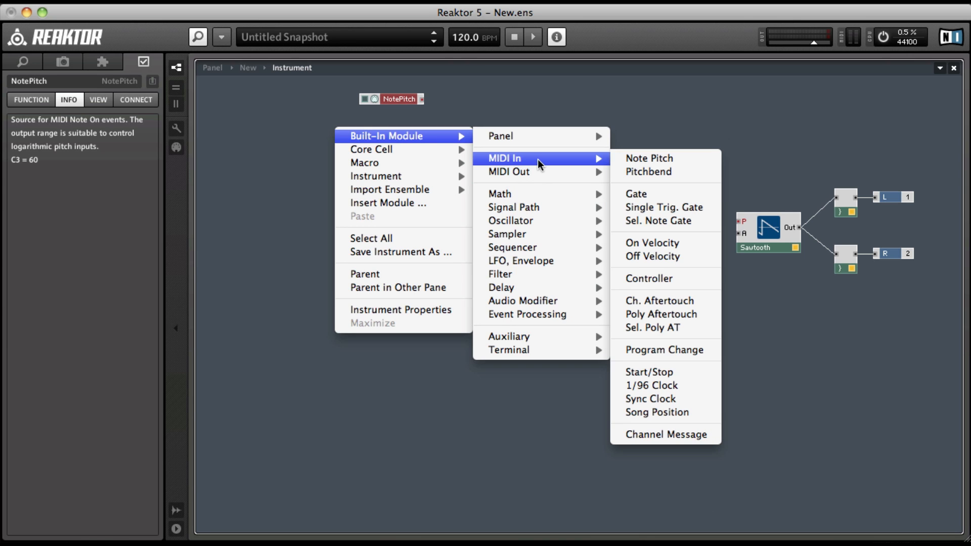
click(659, 195)
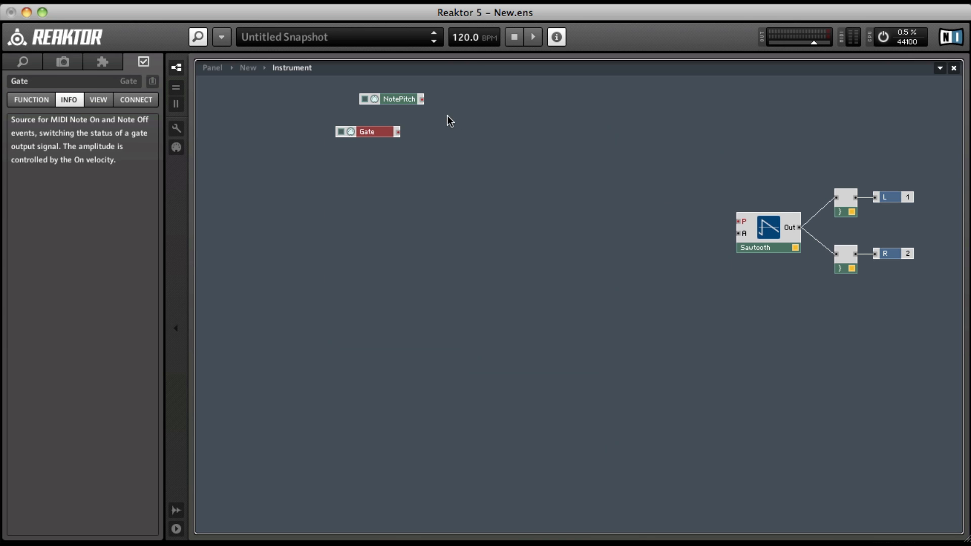
Step: Place NotePitch and Gate beside the Sawtooth, wiring NotePitch to its P input and Gate to its A input
drag(388, 101, 739, 221)
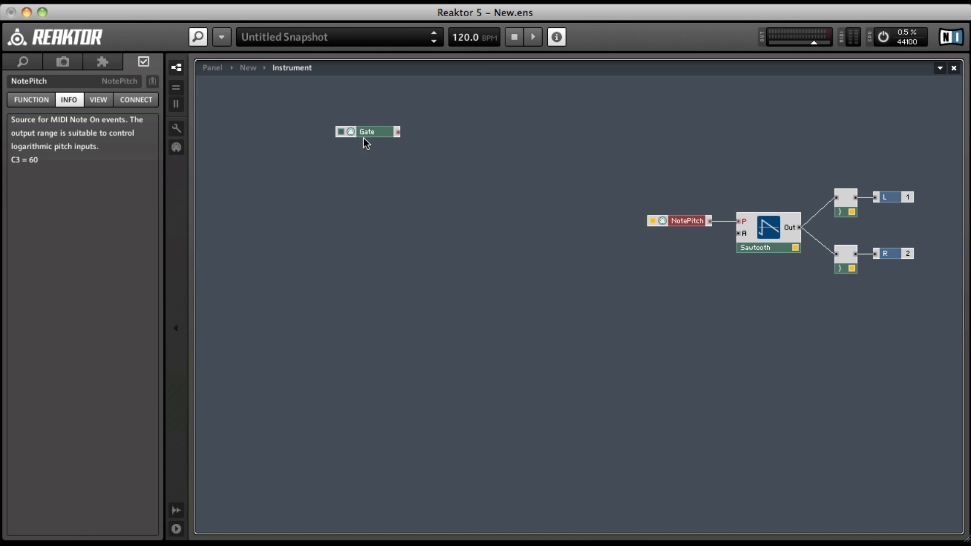
drag(363, 135, 678, 238)
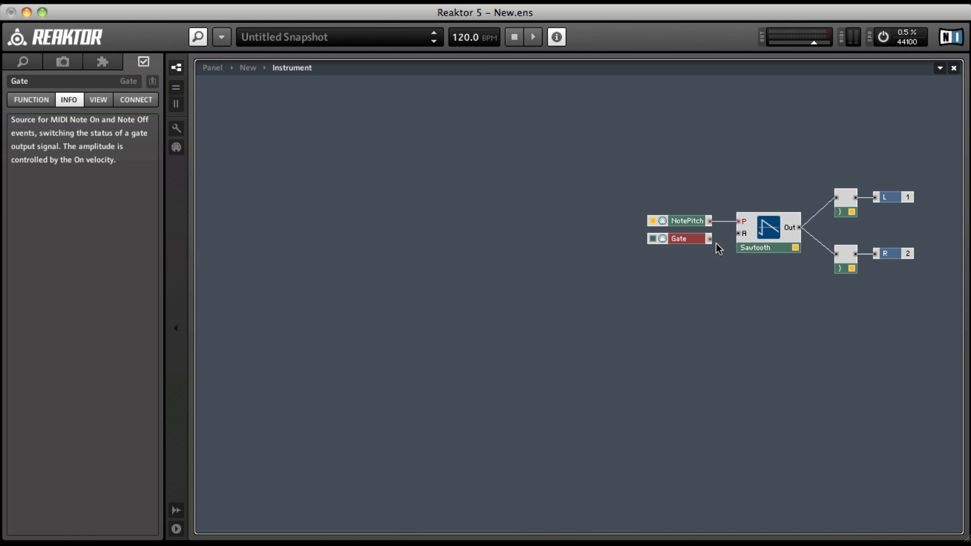
drag(741, 234, 740, 233)
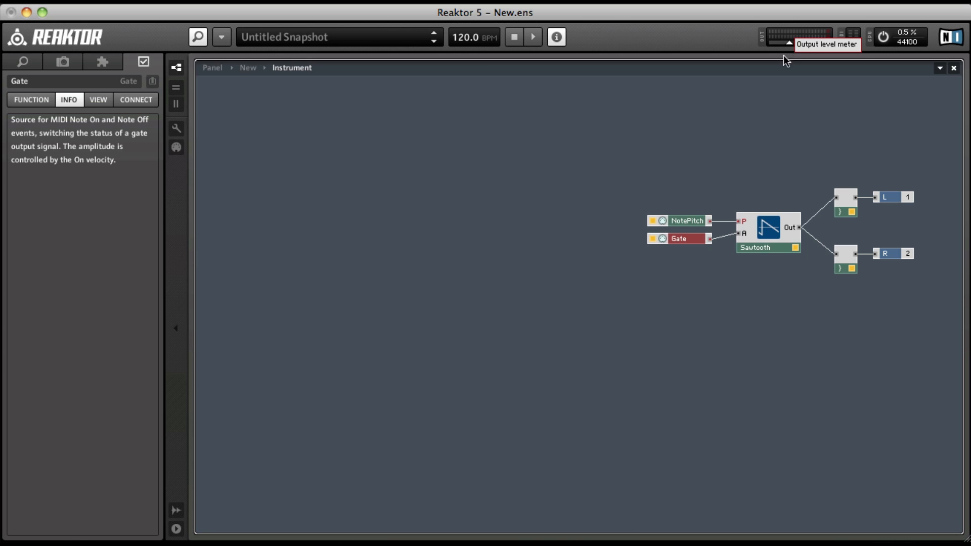
click(693, 245)
click(694, 239)
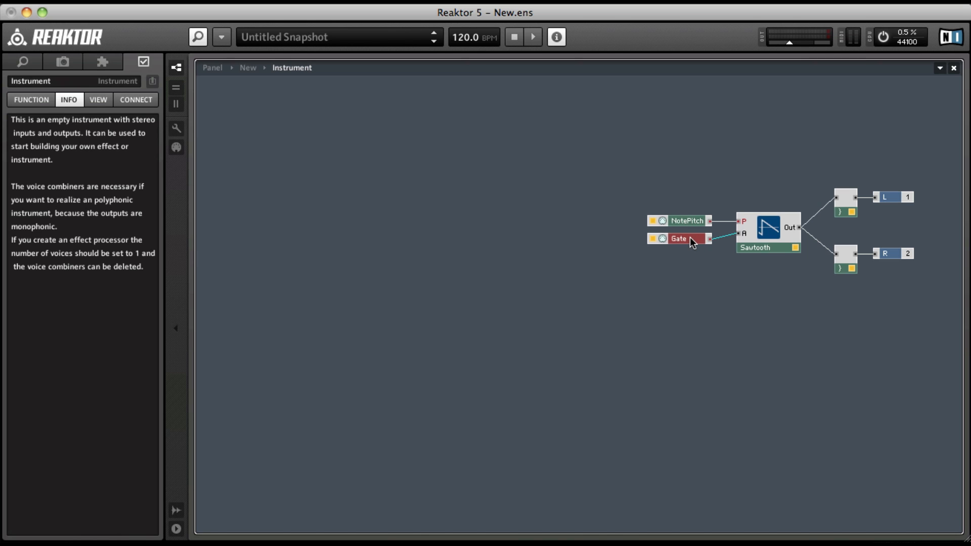
drag(690, 238, 691, 231)
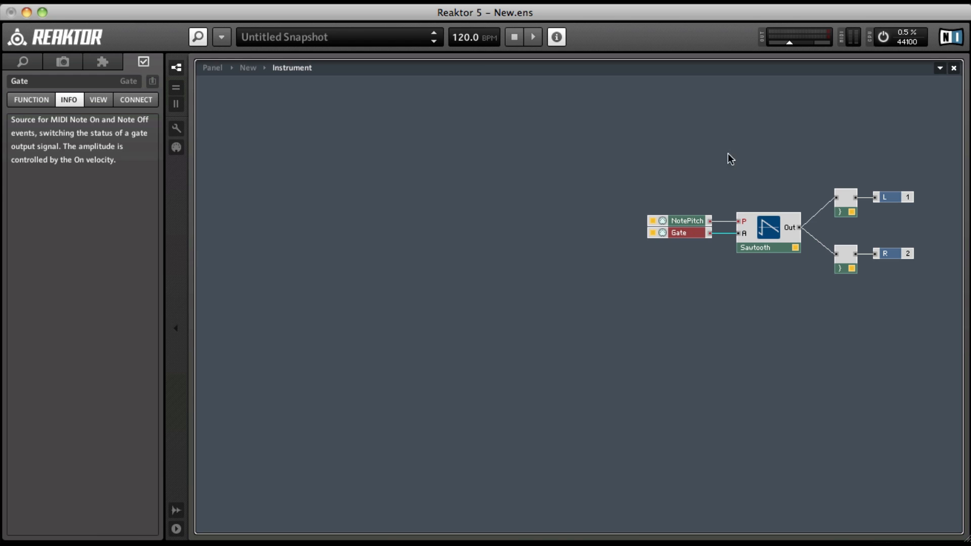
Step: View the ensemble's panel and return to the Instrument's structure
double_click(707, 156)
double_click(309, 188)
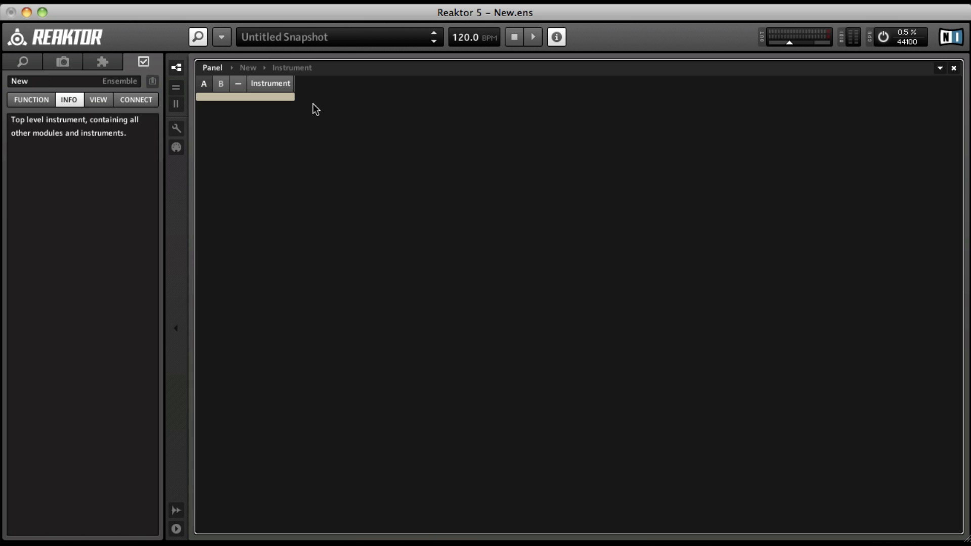
double_click(271, 97)
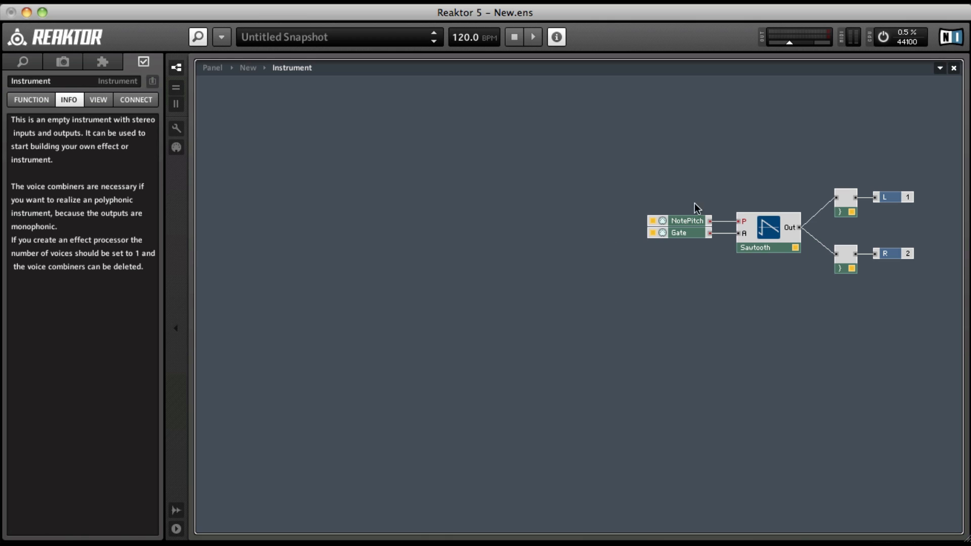
Step: Move Gate away from the Sawtooth, insert the built-in ADSR envelope module and place it between them, below NotePitch
drag(683, 233, 458, 234)
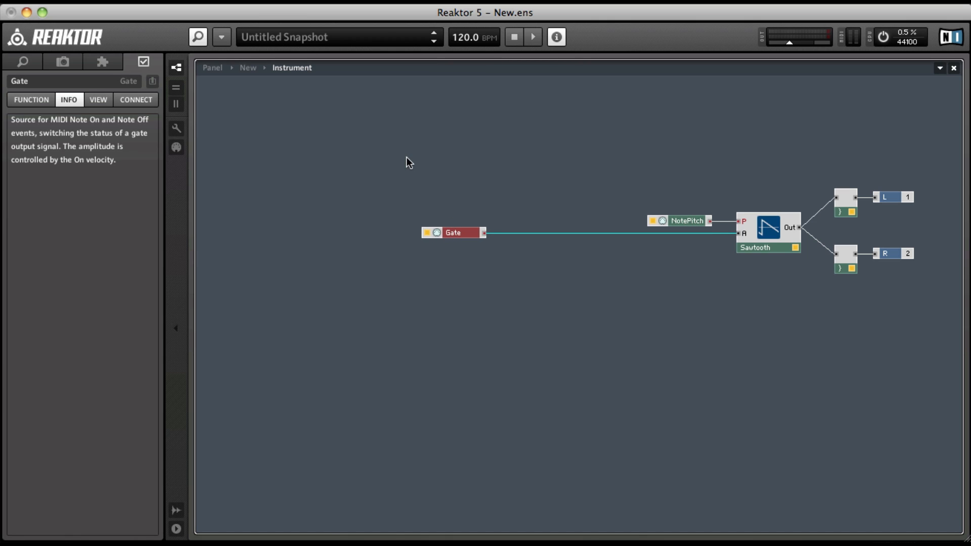
right_click(383, 102)
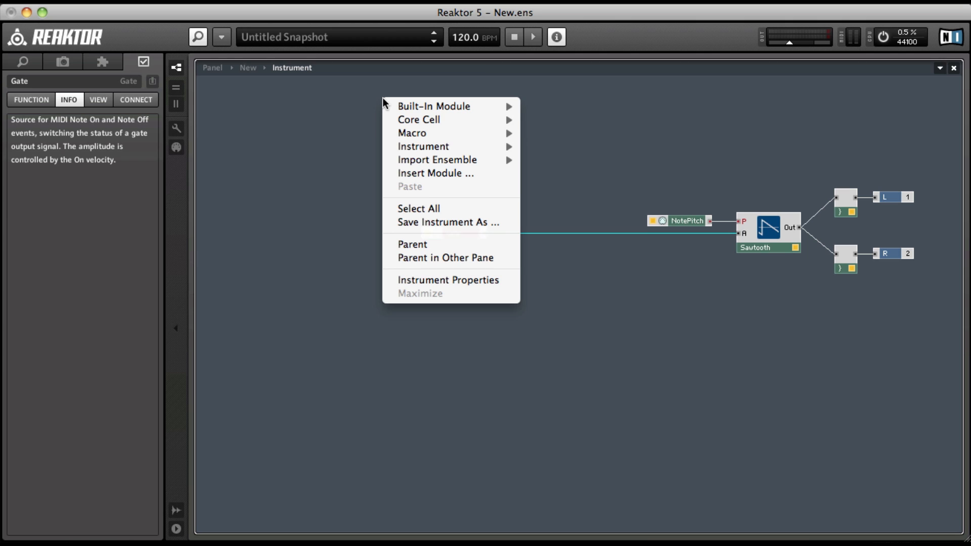
mouse_move(439, 104)
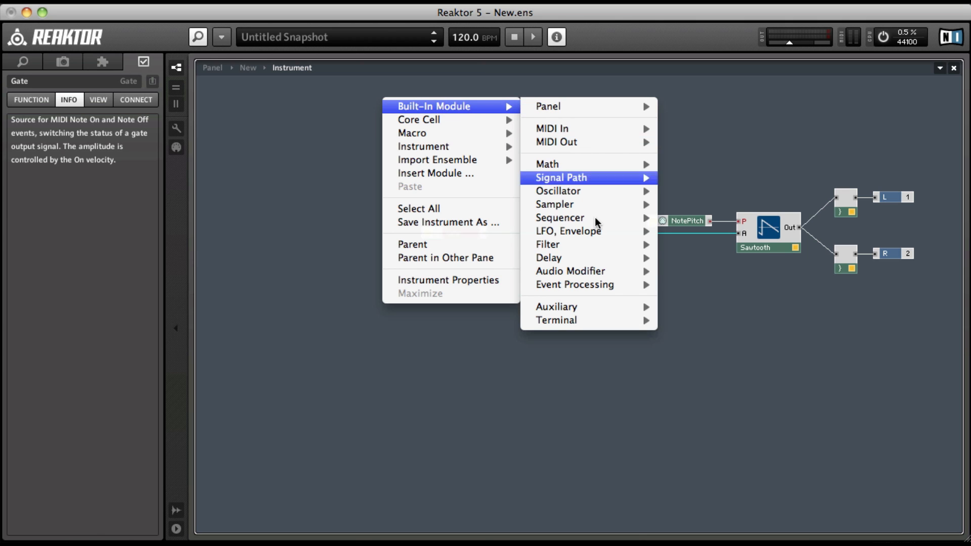
mouse_move(583, 230)
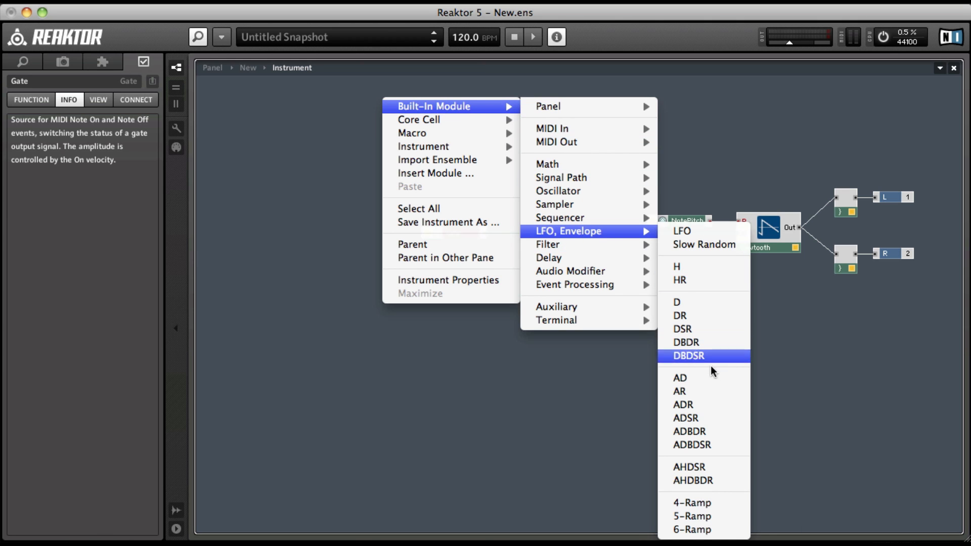
click(718, 417)
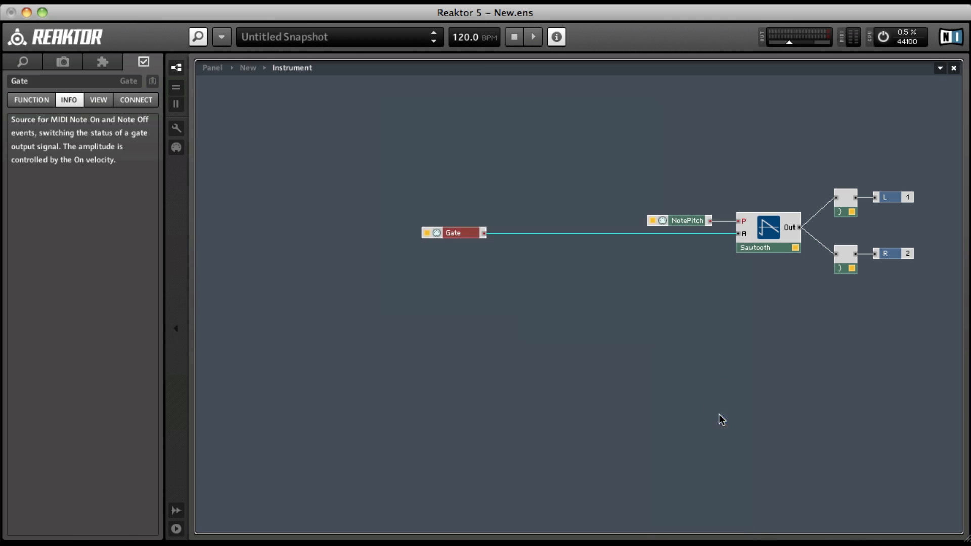
drag(415, 159, 634, 312)
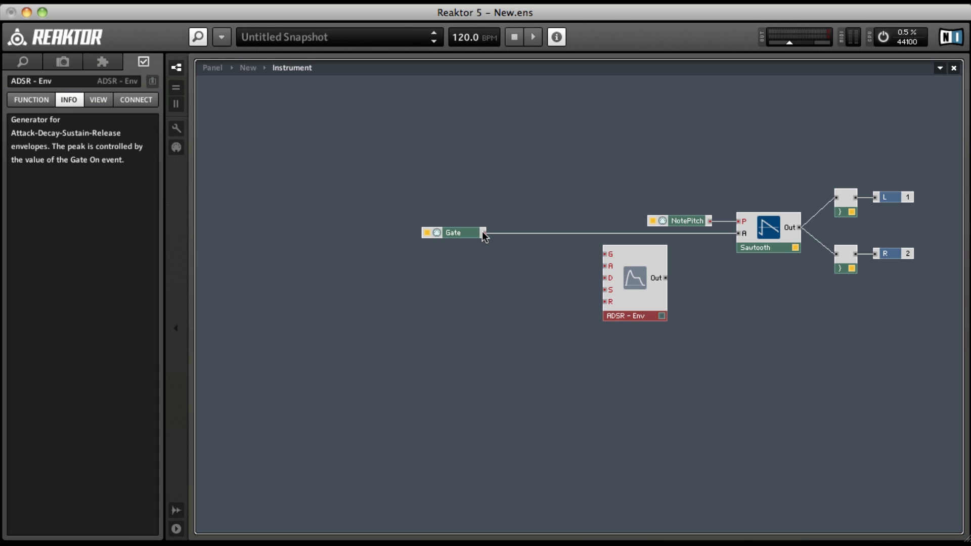
Step: Wire Gate to the ADSR envelope's G input and its output to the Sawtooth's A input, moving the envelope slightly up
drag(484, 233, 611, 253)
drag(664, 277, 741, 230)
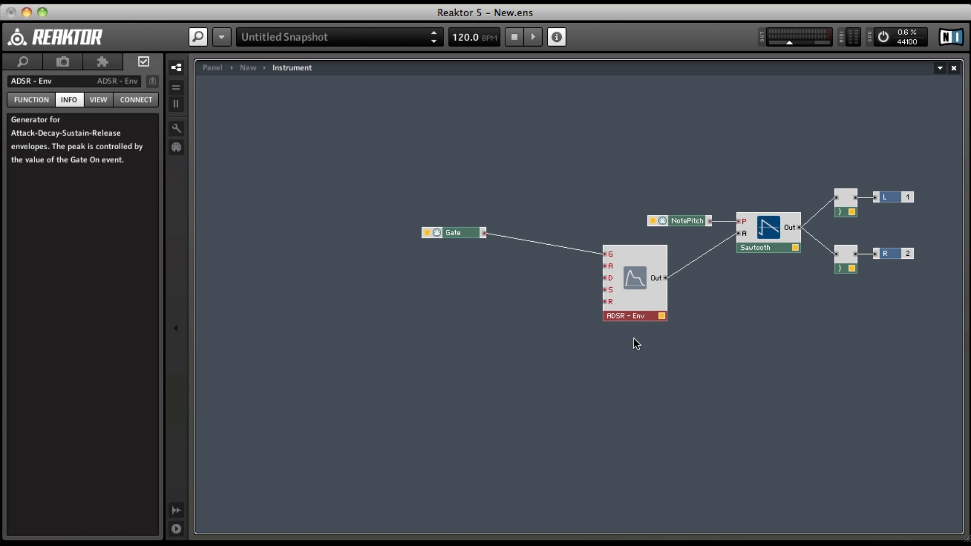
drag(637, 304, 642, 296)
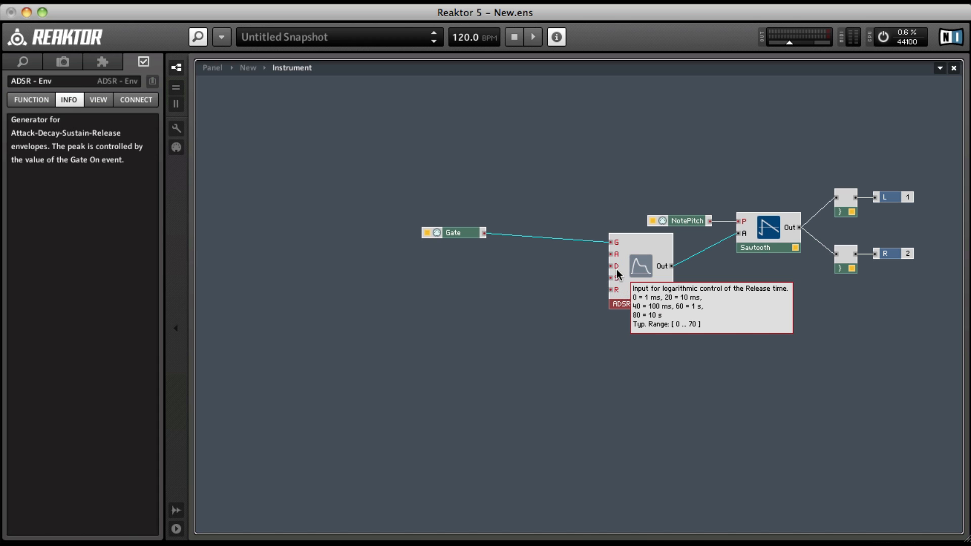
Step: Create controls for the envelope's Attack, Decay, Sustain and Release inputs, and line Gate up with the G input
mouse_move(616, 256)
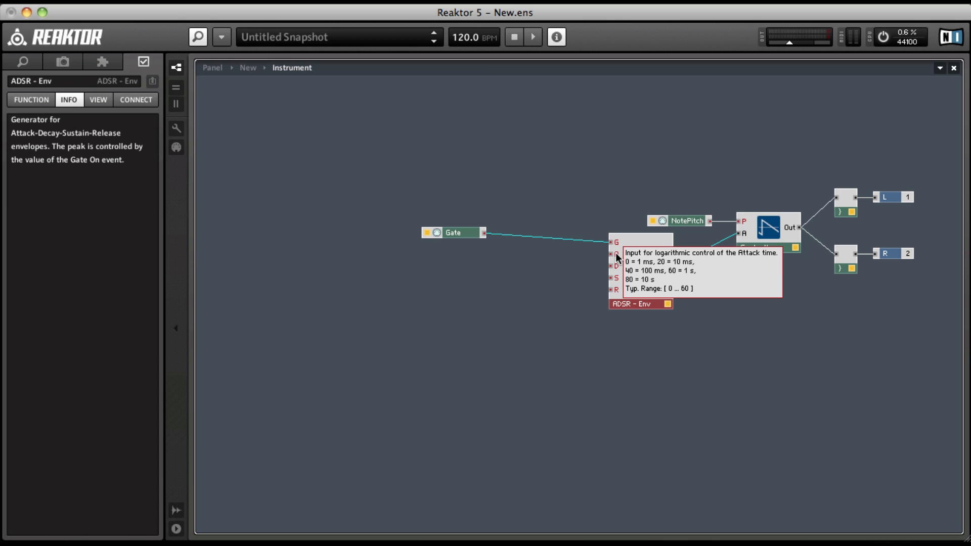
right_click(615, 254)
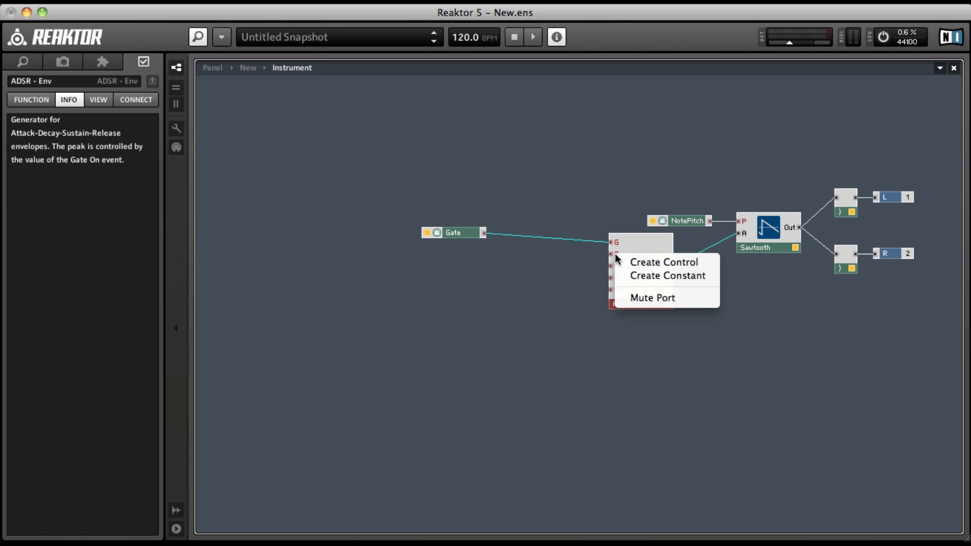
click(627, 261)
right_click(617, 267)
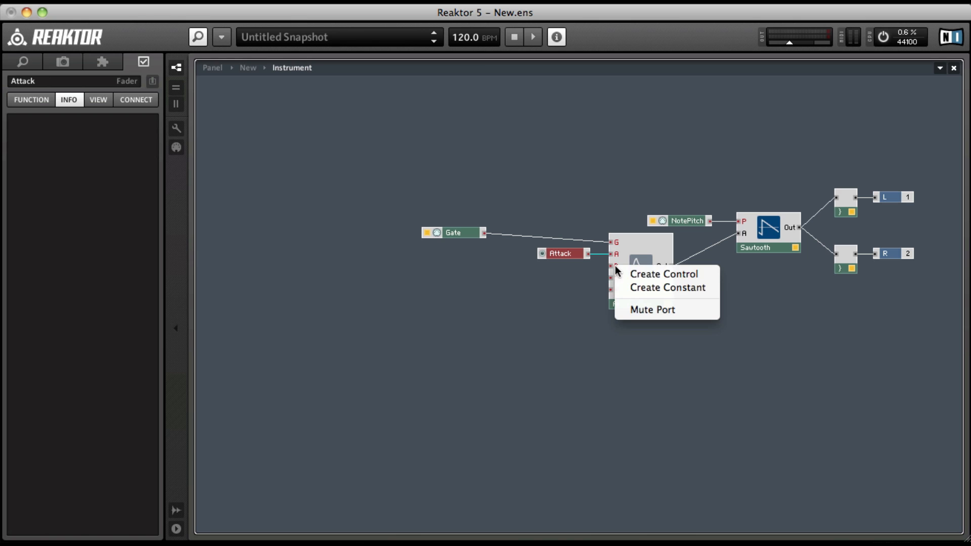
click(629, 273)
right_click(617, 277)
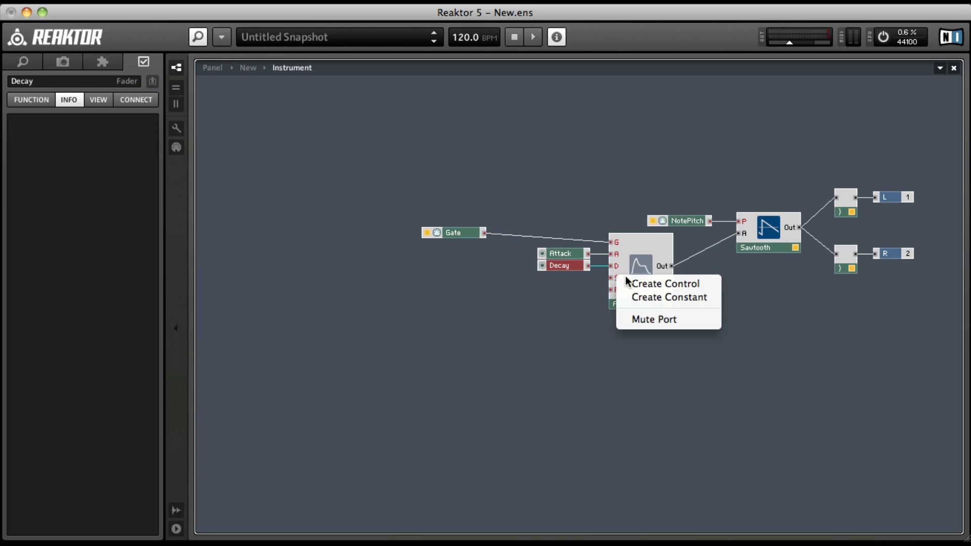
click(627, 280)
right_click(615, 289)
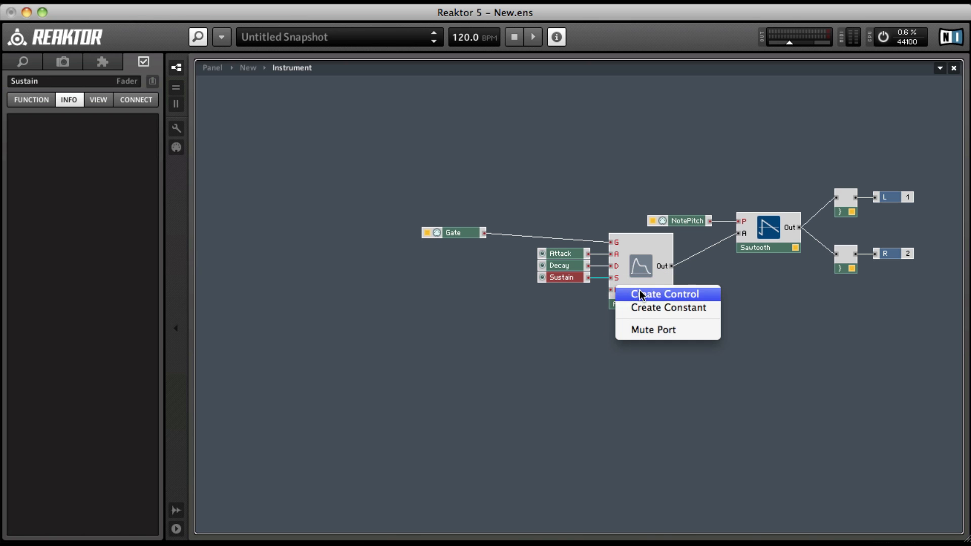
click(636, 294)
drag(461, 235, 459, 244)
Step: Open the ensemble's panel, unlock it and spread the stacked Release, Sustain and Decay knobs out in a row beside Attack
double_click(479, 199)
double_click(409, 204)
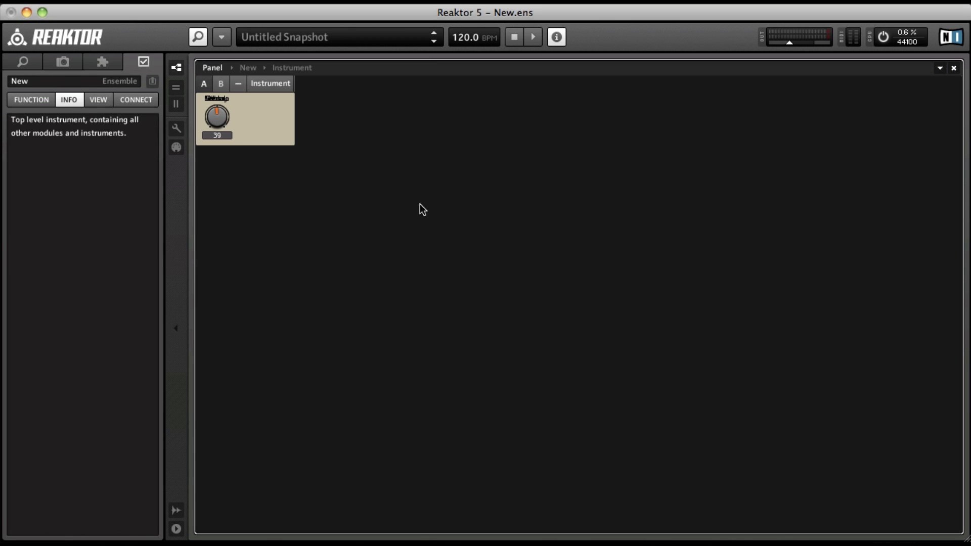
click(211, 98)
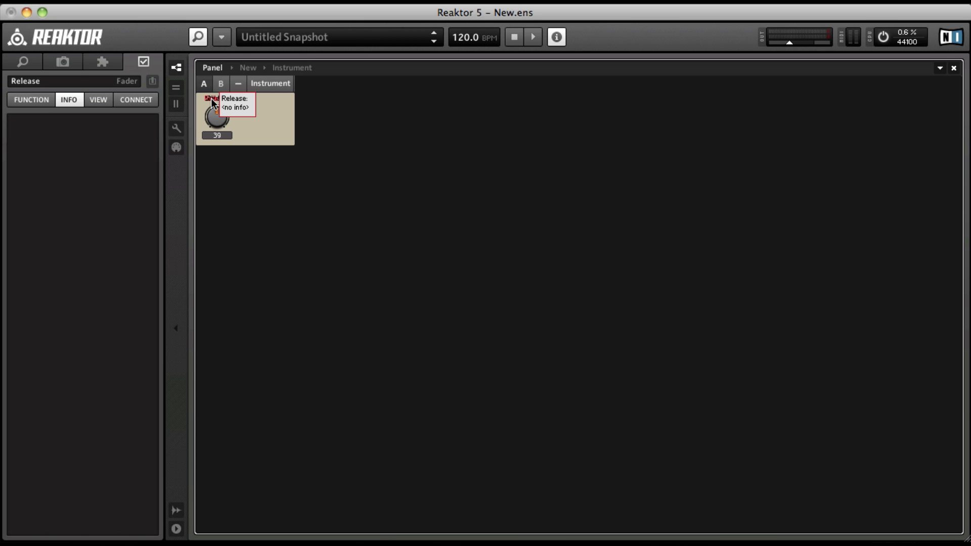
key(super+u)
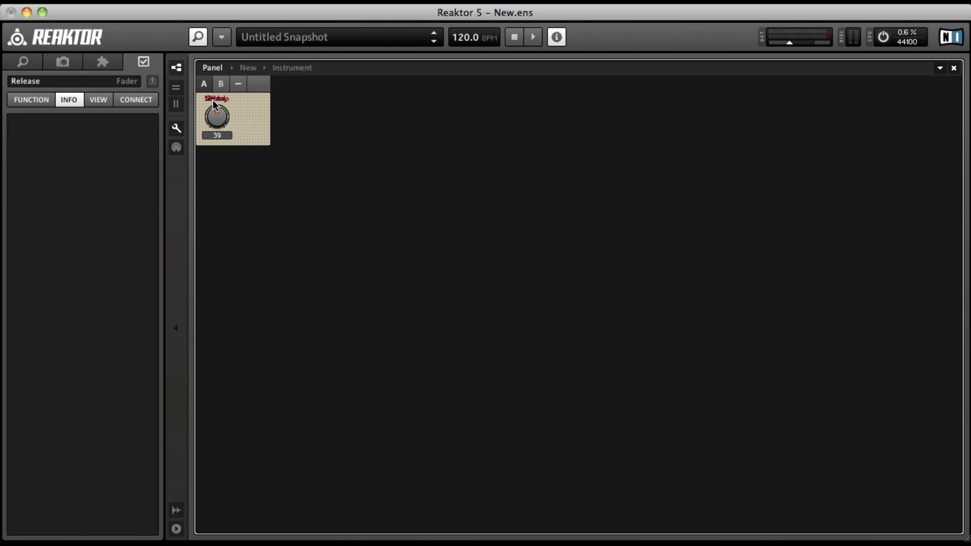
drag(215, 104, 332, 104)
drag(217, 101, 296, 99)
drag(217, 100, 265, 97)
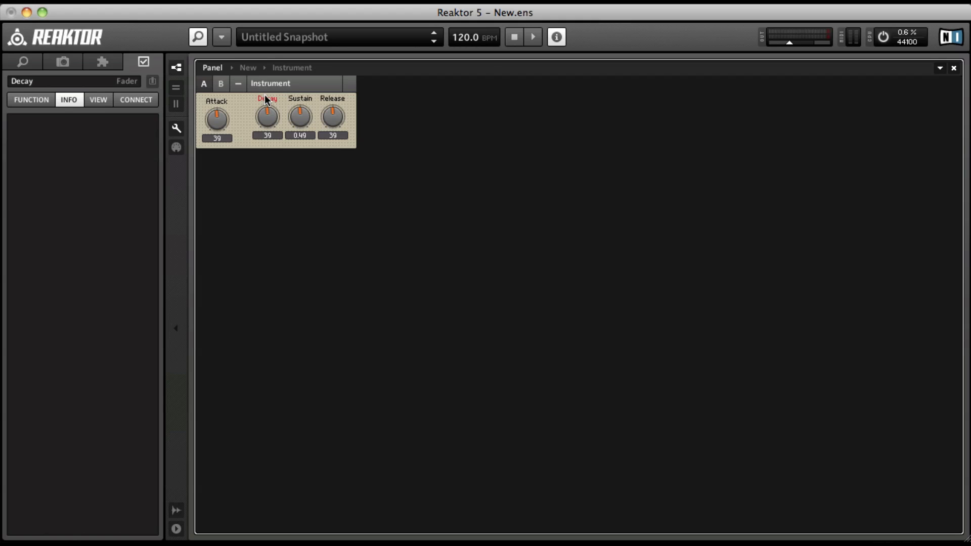
Step: Move the Attack knob next to Decay, level with the other knobs, and lock the panel
click(216, 102)
key(Right)
key(Right)
key(Right)
key(Right)
key(Right)
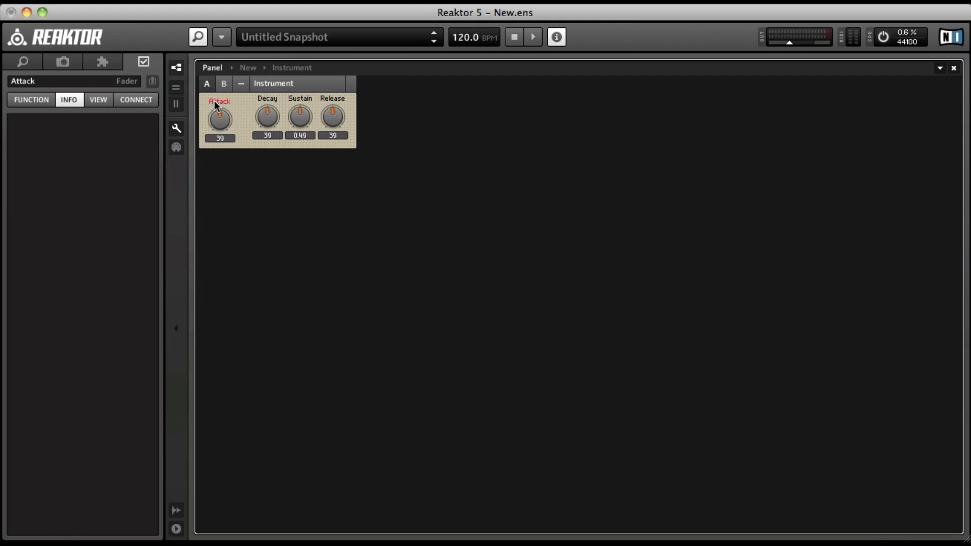
key(Right)
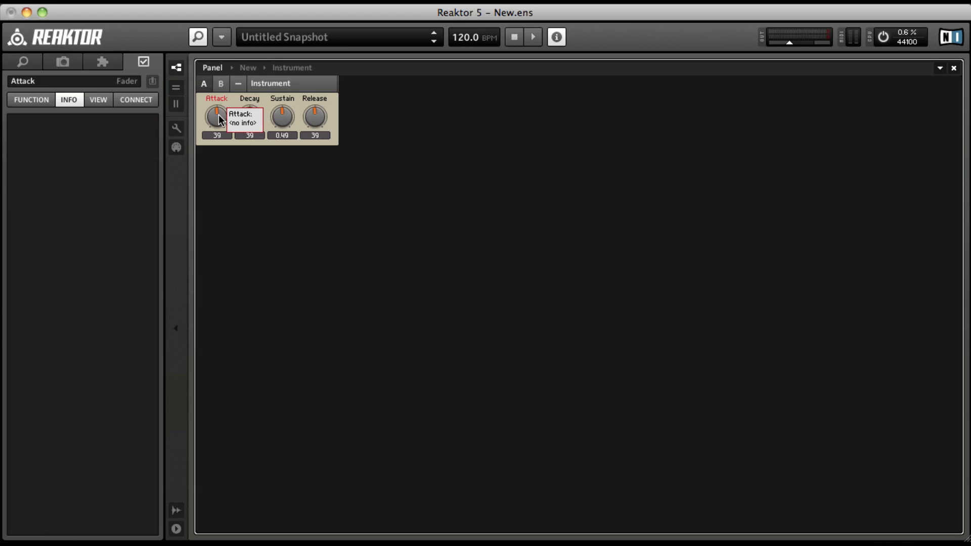
Step: Try different Attack and Release settings, ending with Attack at 30 and Release at 47
drag(219, 120, 211, 131)
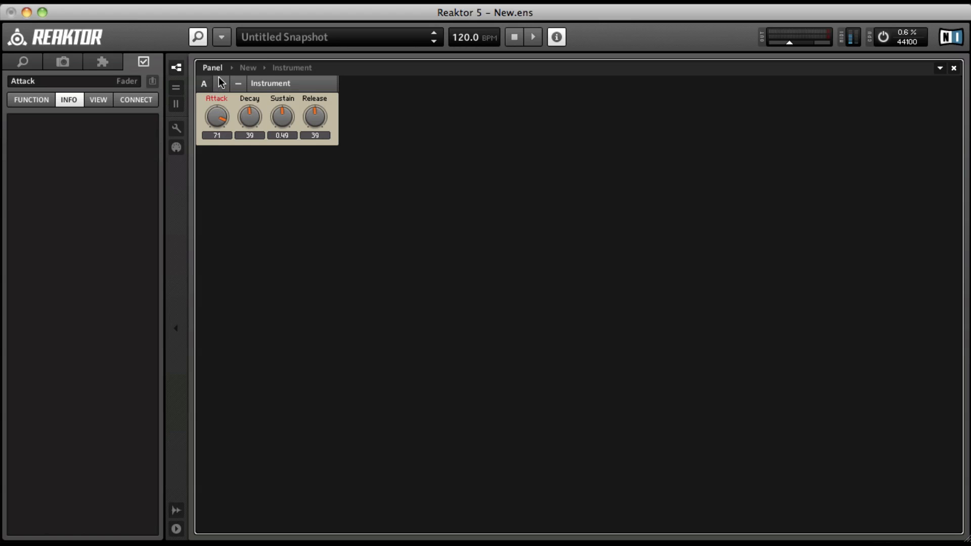
drag(221, 117, 222, 182)
drag(310, 123, 319, 92)
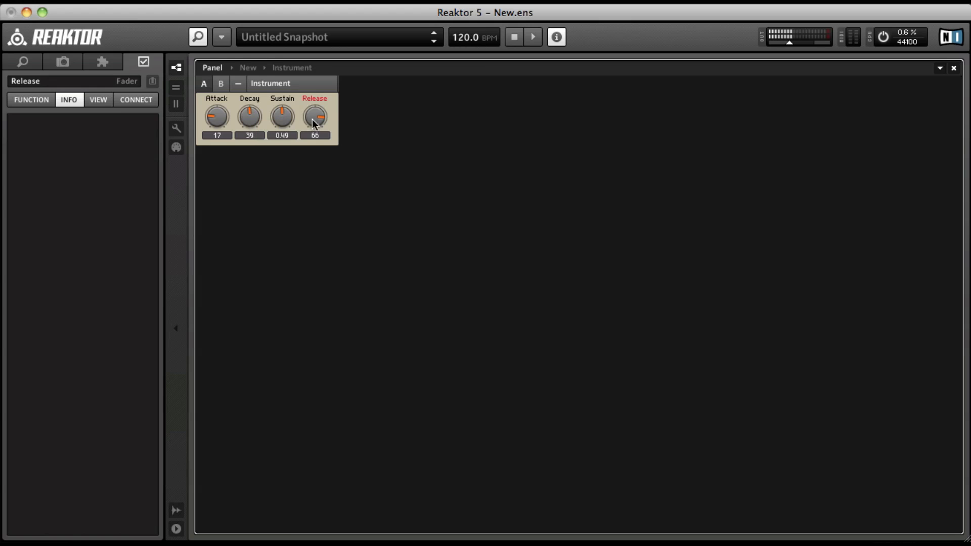
drag(313, 123, 311, 134)
drag(224, 119, 222, 114)
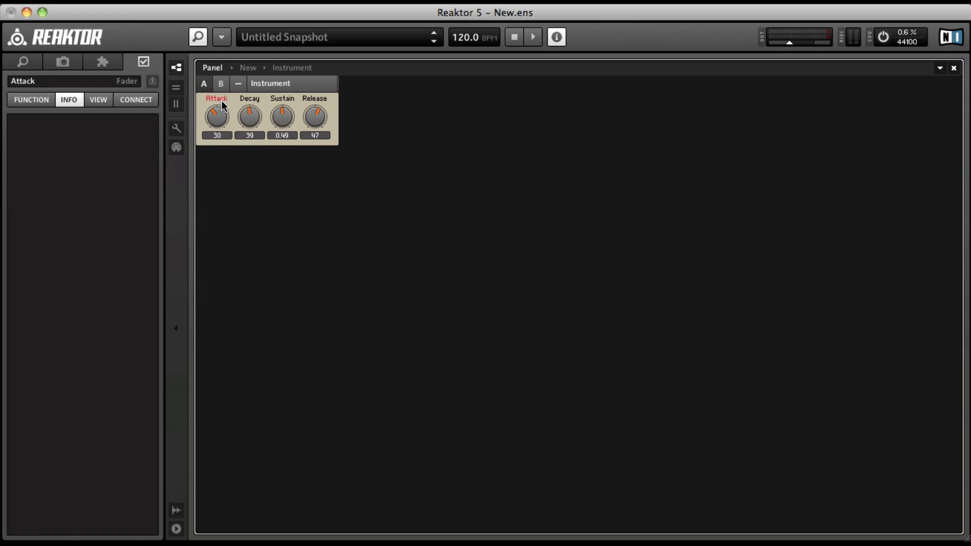
Step: Return to the Instrument's structure and make the ADSR envelope module visible on the panel
click(270, 107)
click(257, 105)
double_click(266, 123)
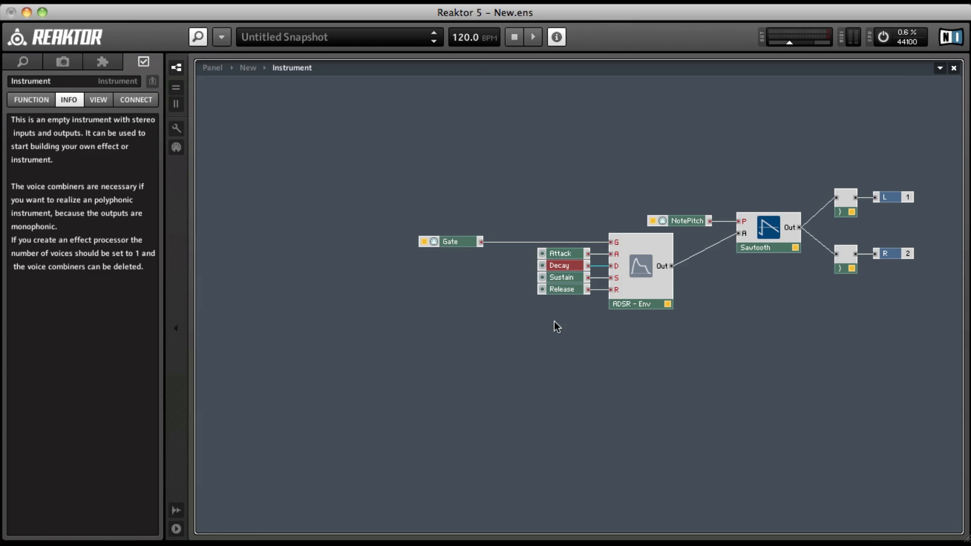
click(642, 277)
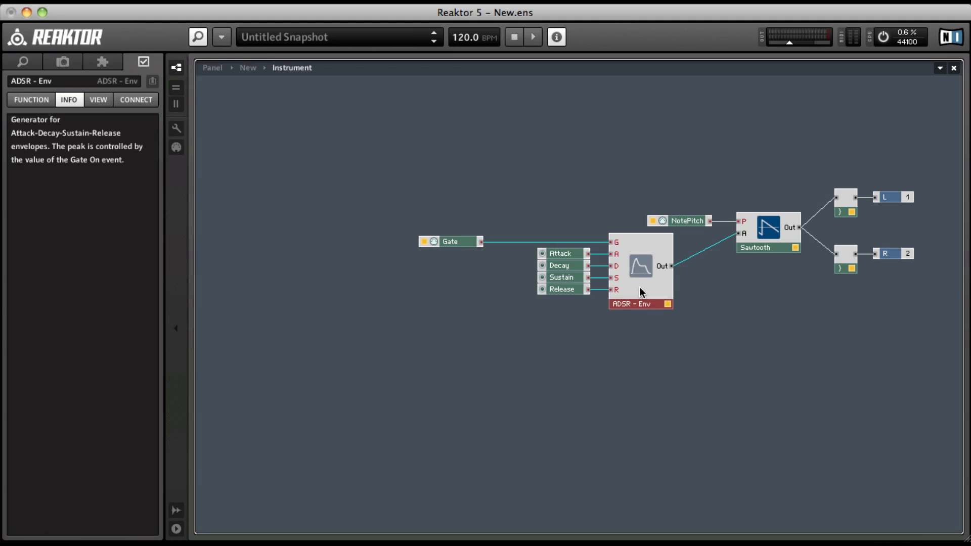
double_click(636, 300)
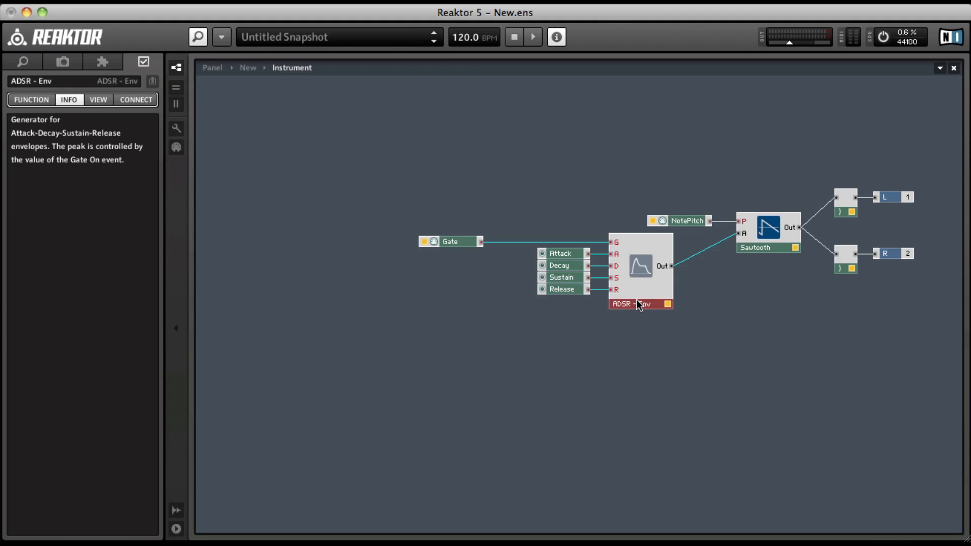
click(95, 101)
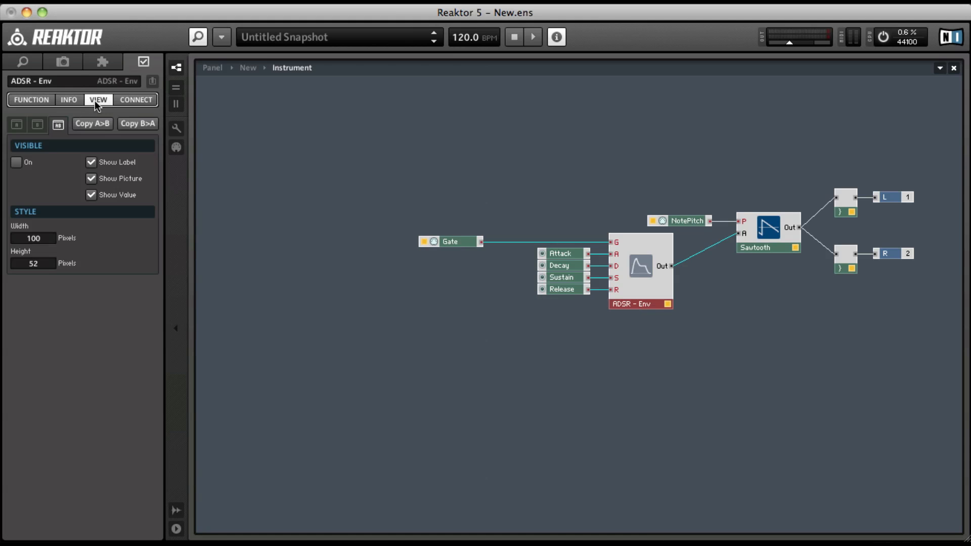
click(16, 161)
Step: Open the ensemble's panel, unlock it, move the ADSR envelope display below the four knobs and lock the panel again
double_click(289, 247)
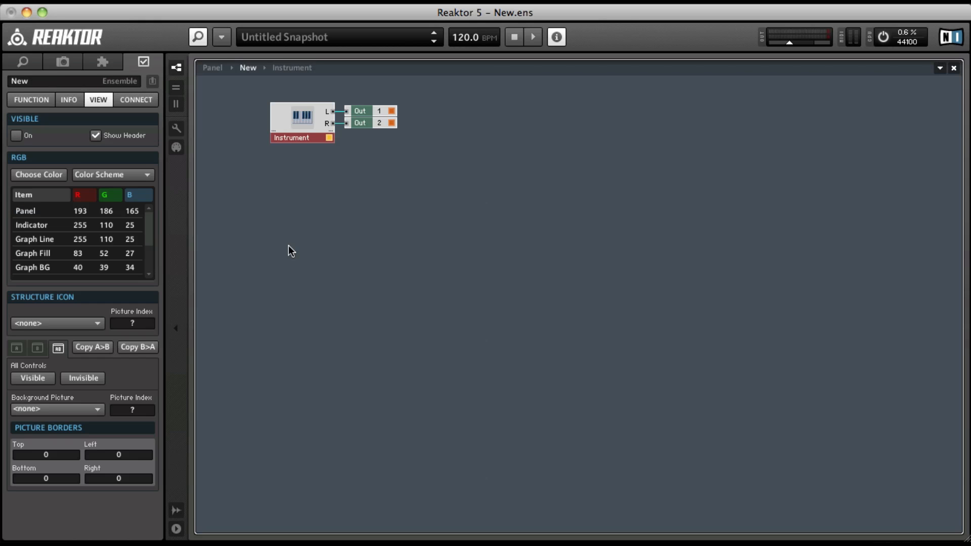
double_click(288, 246)
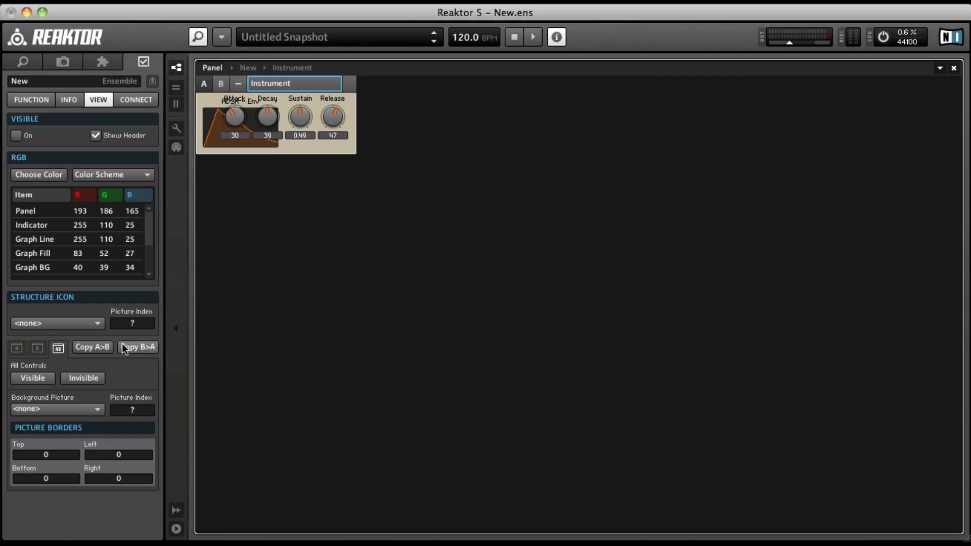
click(216, 116)
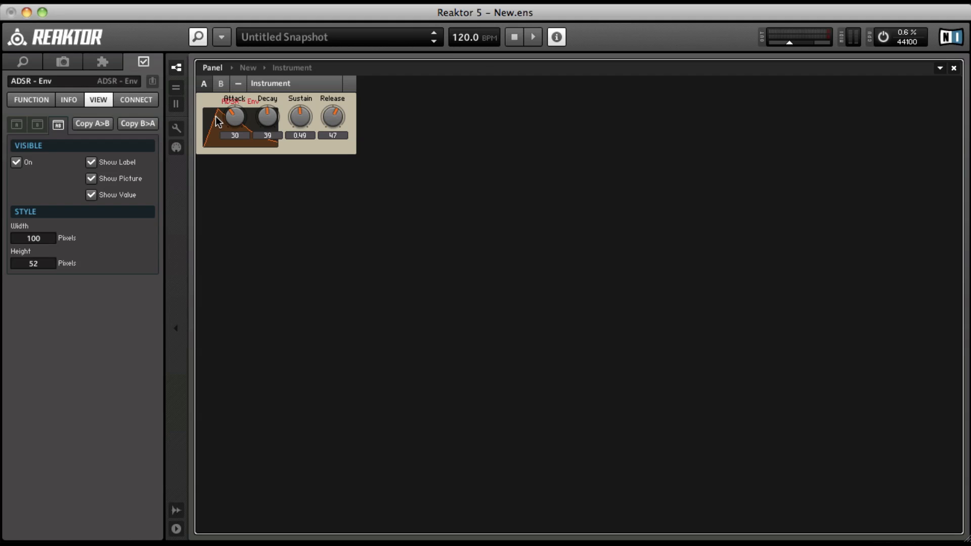
key(super+u)
drag(210, 111, 252, 160)
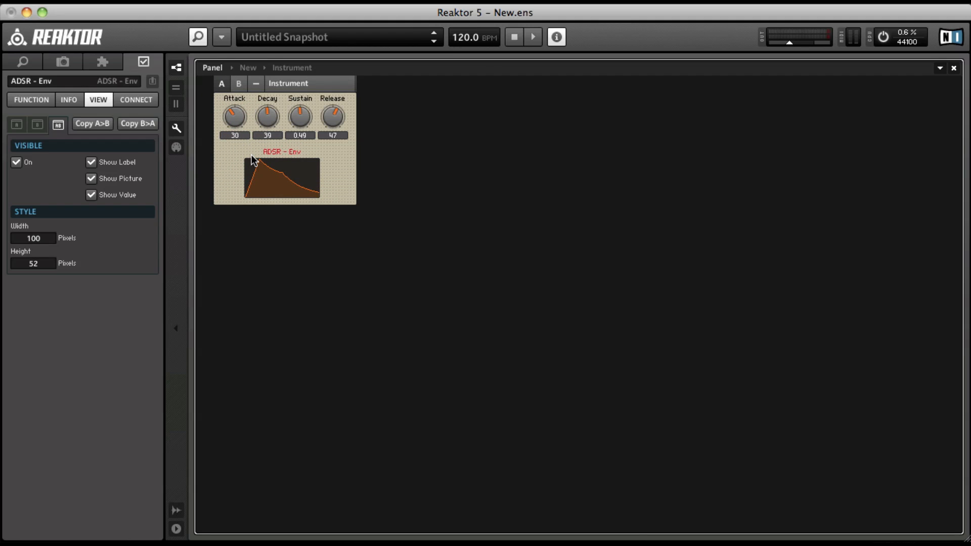
key(super+u)
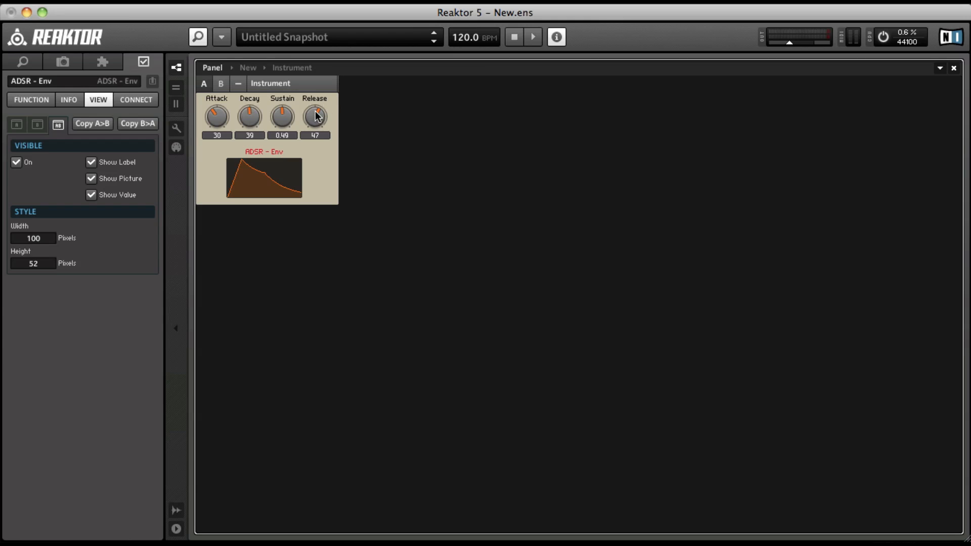
Step: Shape the envelope with Attack 32, Decay 41, Sustain 0.42 and Release 29
drag(316, 116, 314, 144)
drag(258, 117, 278, 130)
mouse_move(221, 121)
mouse_down()
mouse_move(216, 101)
mouse_move(220, 117)
mouse_up()
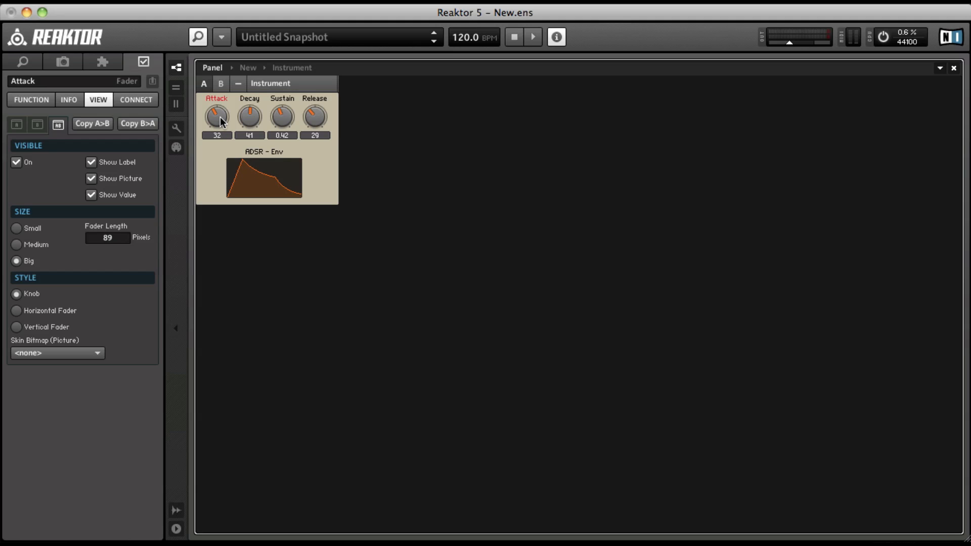